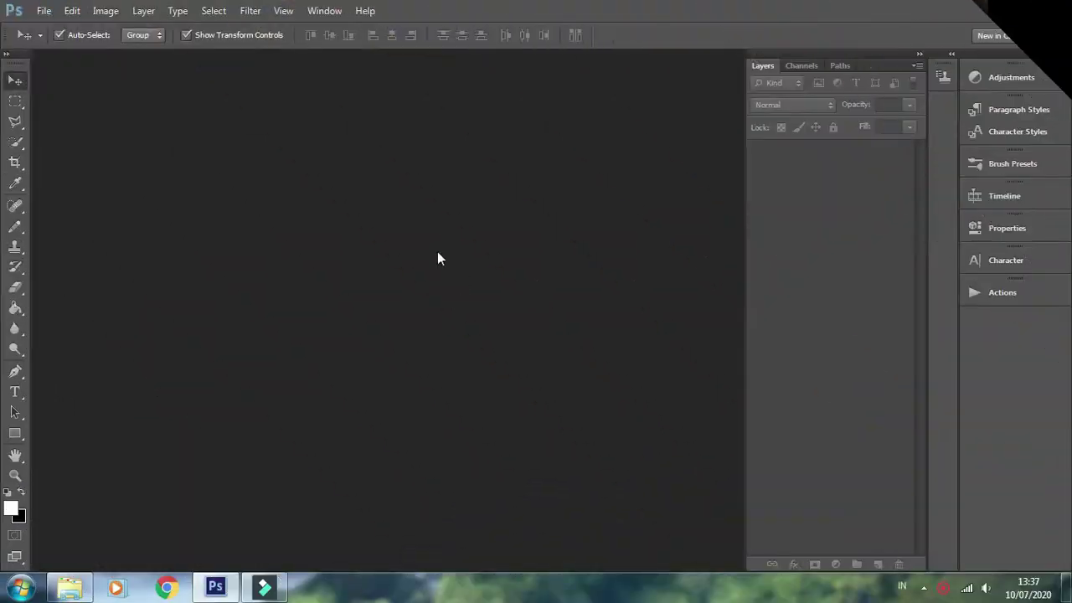
Step: Open Wood Texture.jpg
click(44, 10)
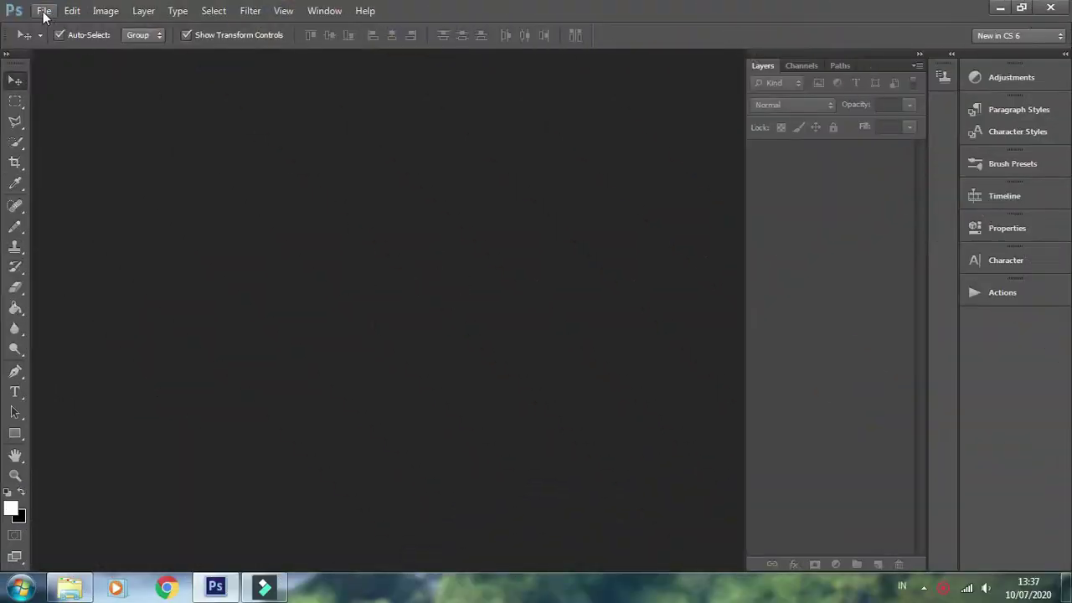
click(50, 39)
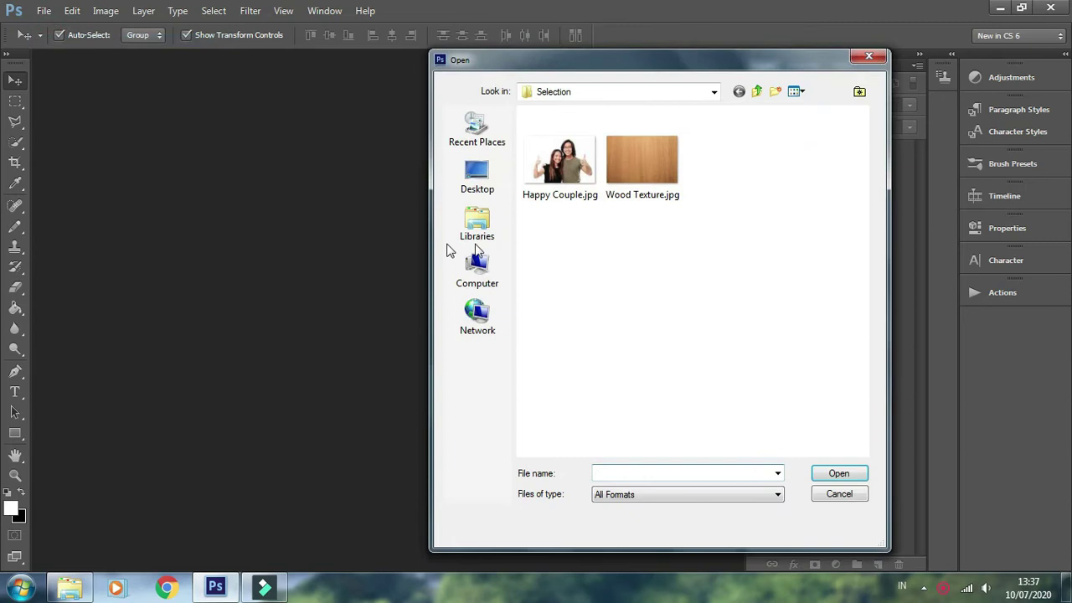
click(648, 175)
click(837, 475)
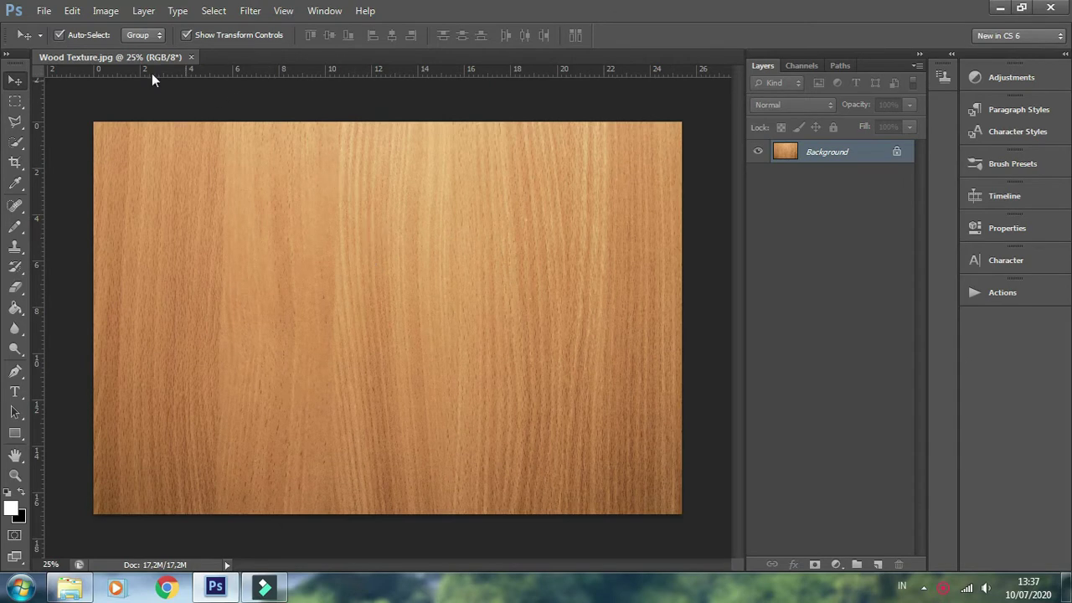
Step: Open Happy Couple.jpg as a second document
click(45, 12)
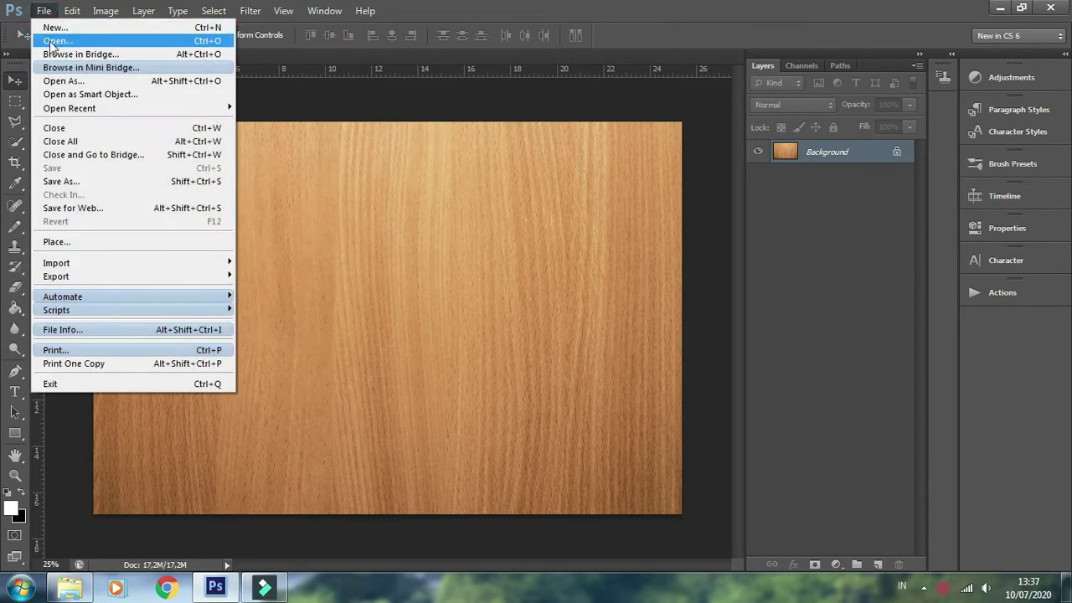
click(50, 41)
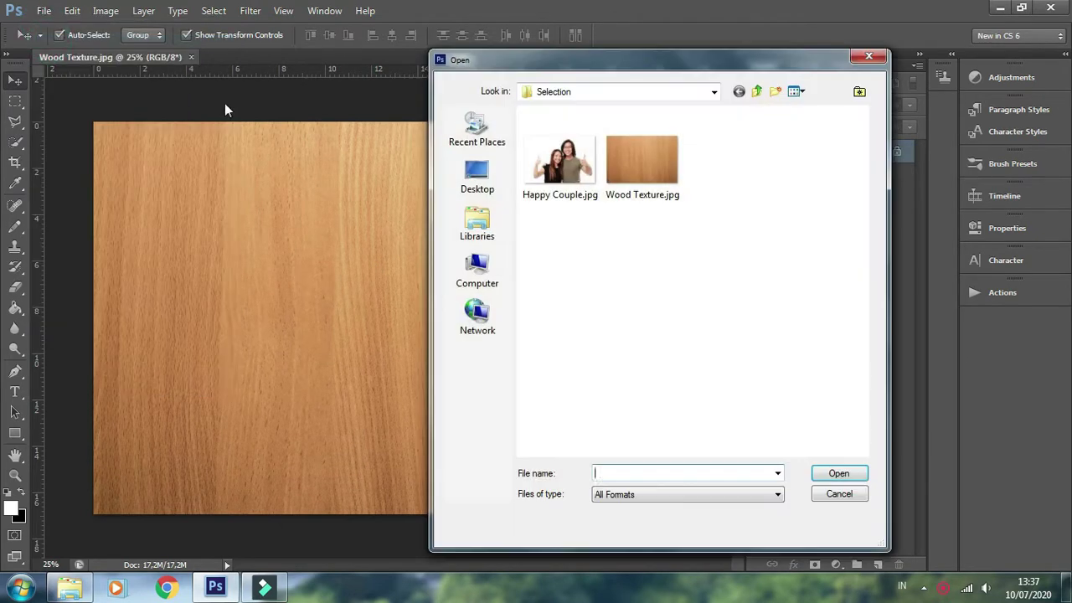
click(582, 165)
click(840, 473)
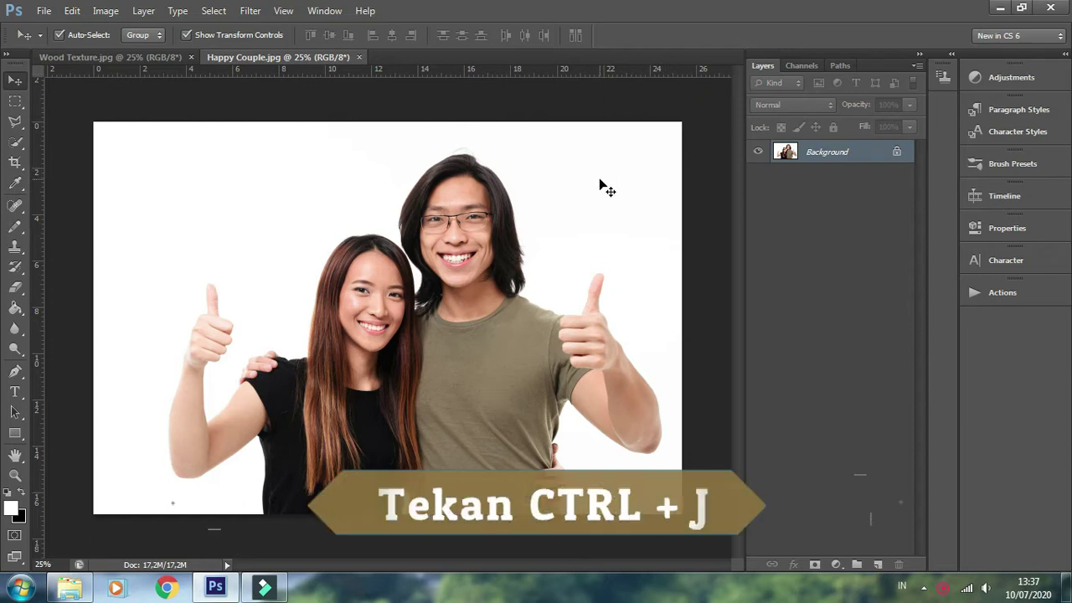
Step: Copy the couple photo layer into the Wood Texture document as Layer 1
key(ctrl+j)
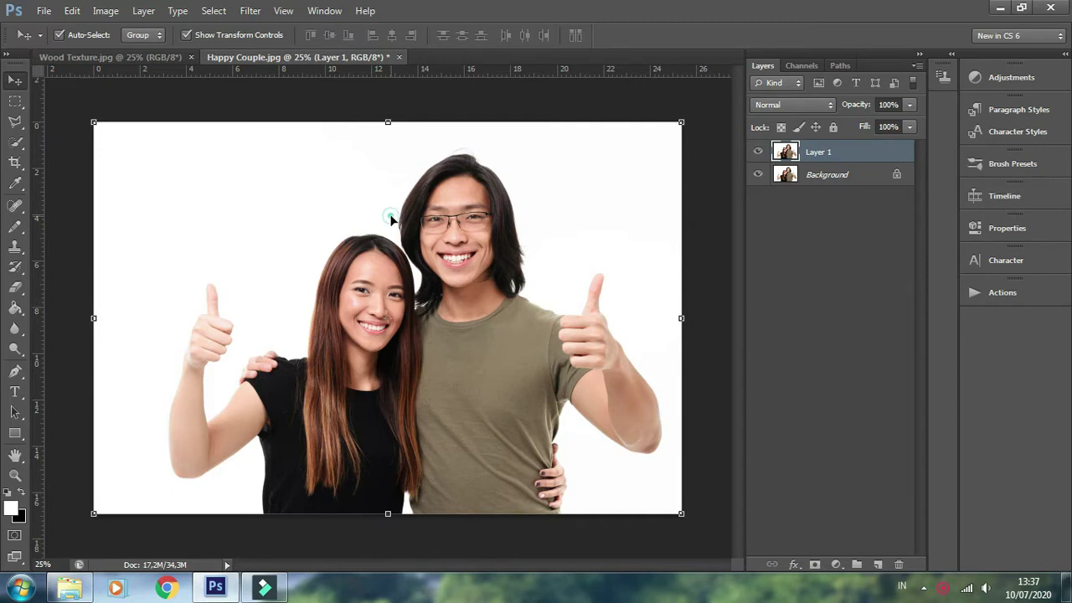
drag(391, 218, 166, 59)
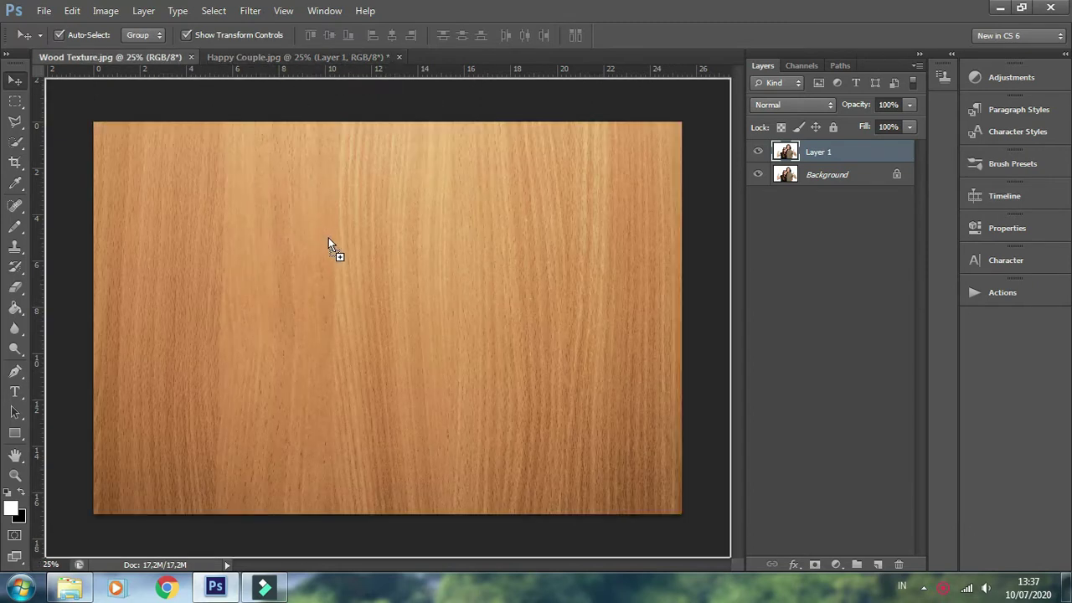
mouse_move(158, 61)
mouse_down()
mouse_move(357, 241)
mouse_move(433, 208)
mouse_up()
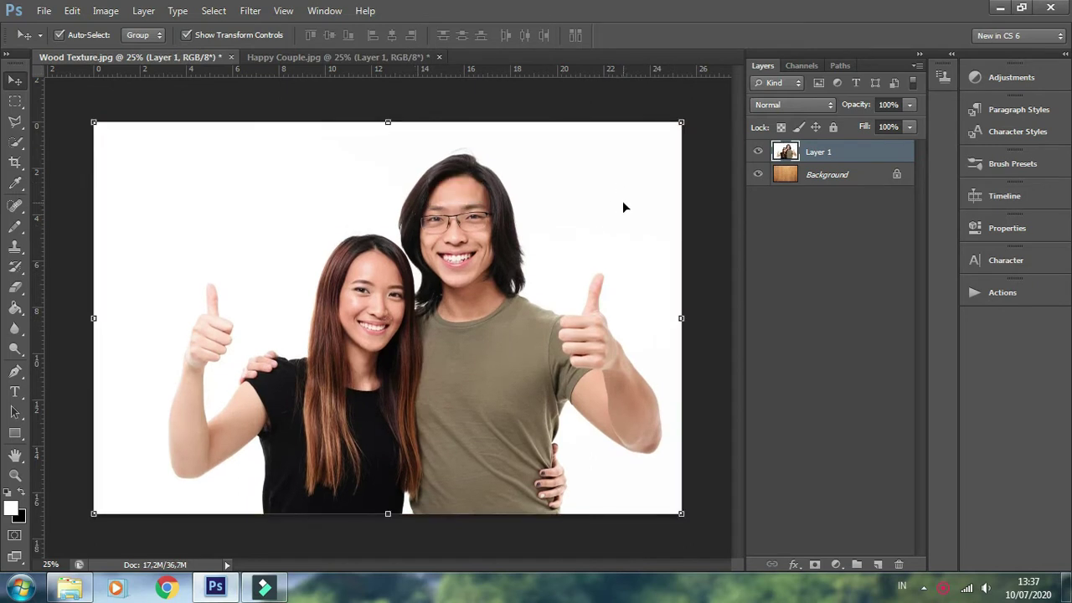
Step: Make a desaturated black-and-white copy of Layer 1, then duplicate that copy
key(ctrl+j)
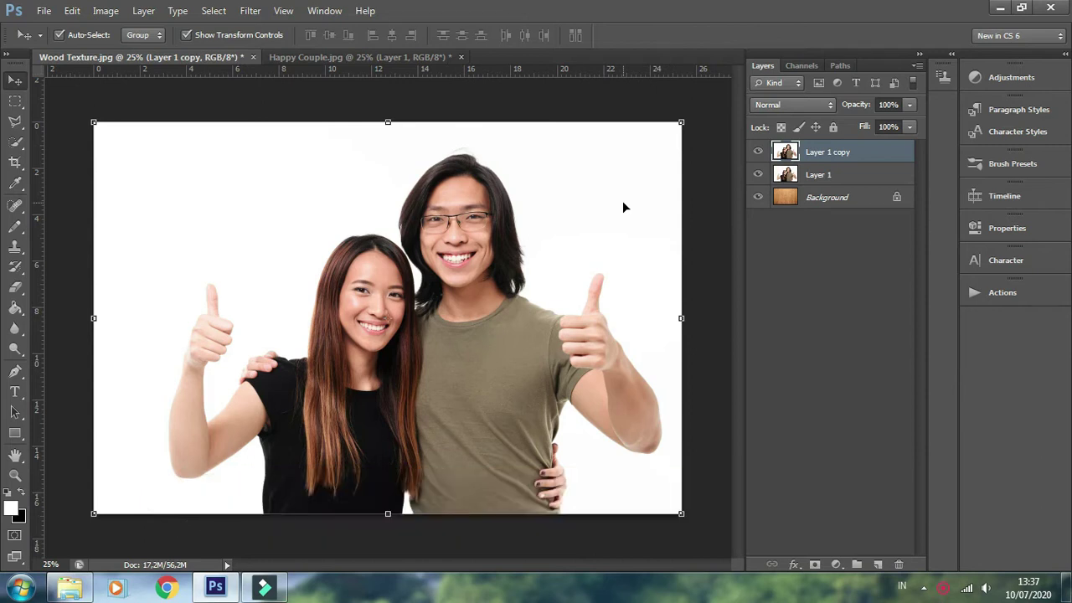
key(ctrl+shift+u)
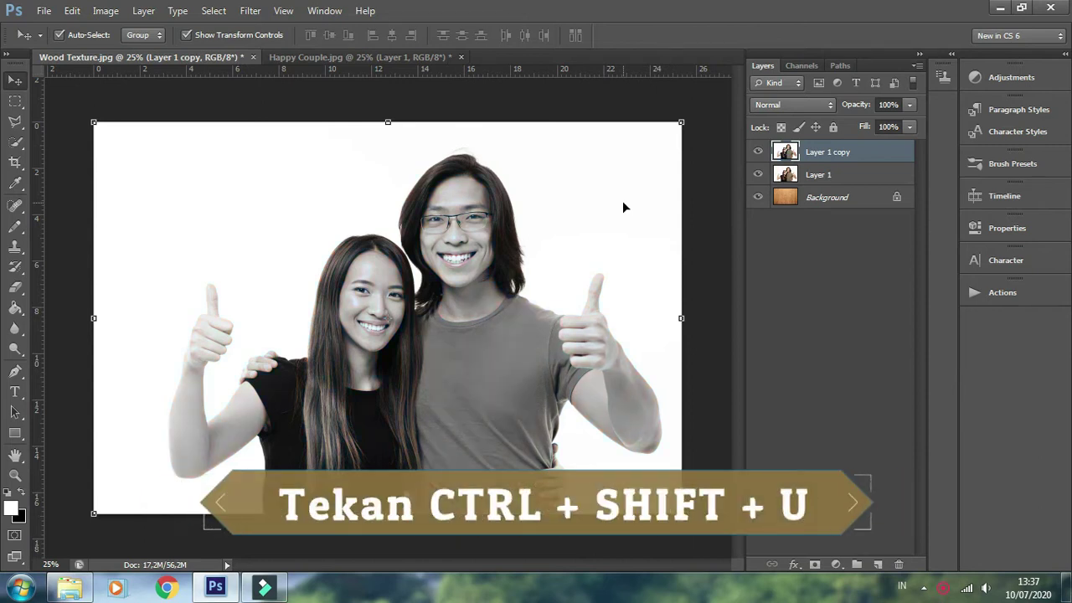
key(ctrl+j)
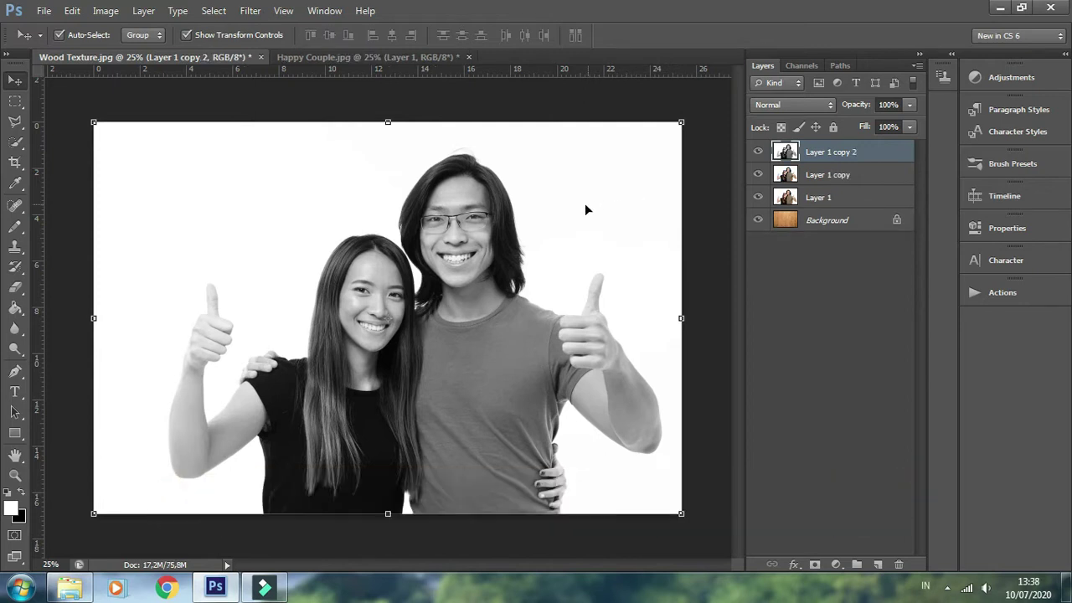
Step: Apply the Sketch > Photocopy filter (Detail 24, Darkness 50) to the top couple copy
click(249, 10)
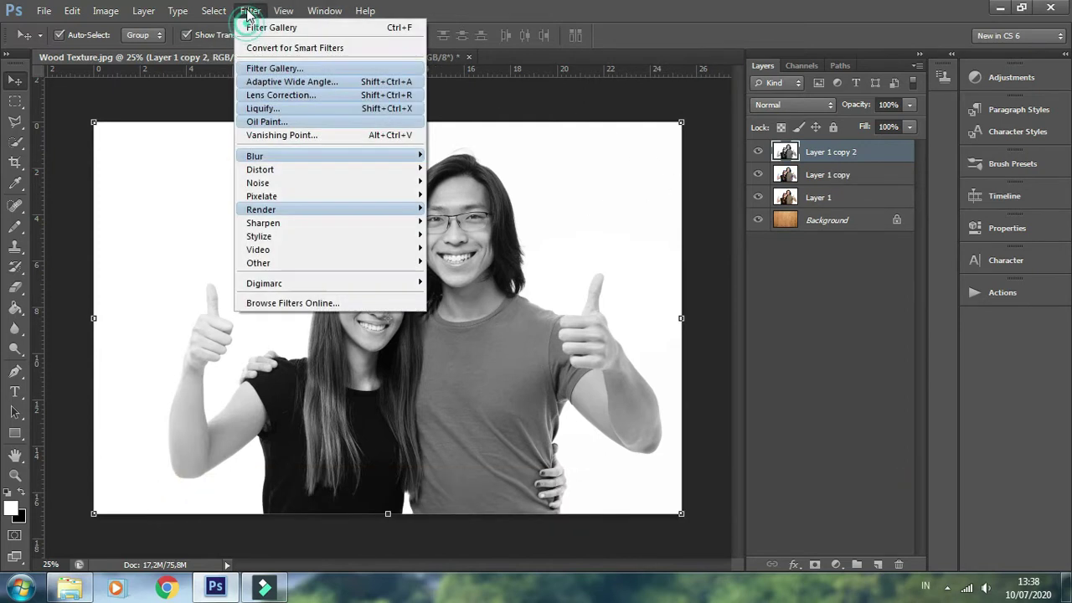
click(262, 71)
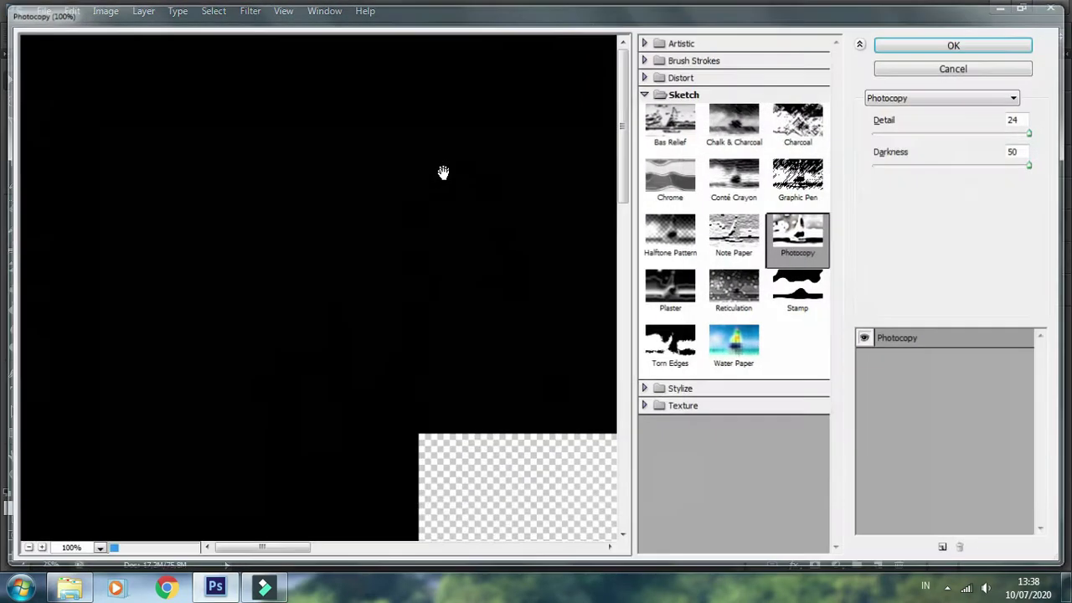
click(682, 93)
click(680, 93)
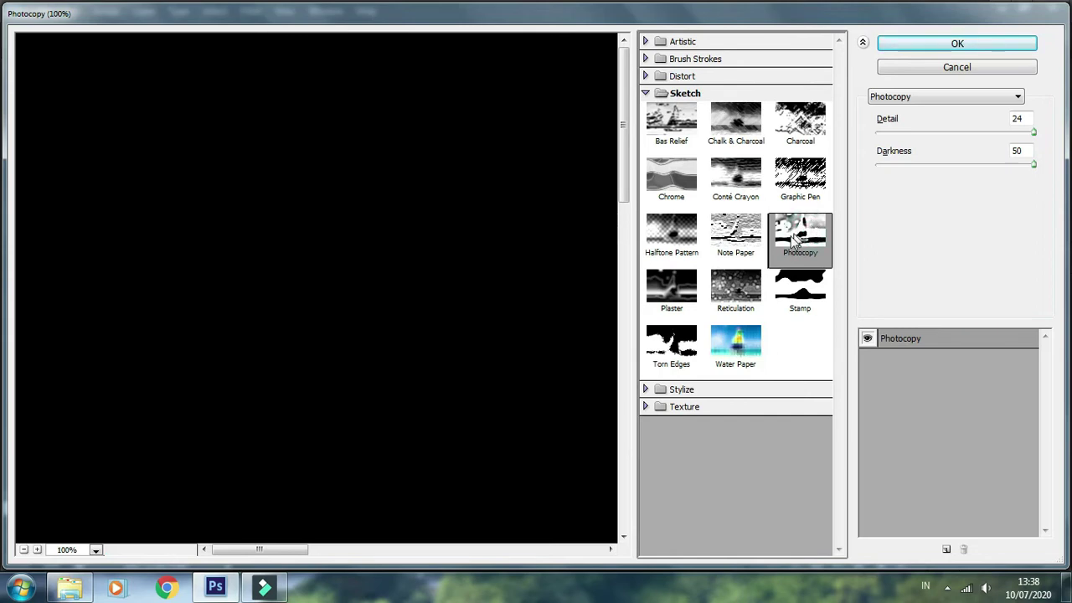
drag(292, 549, 468, 549)
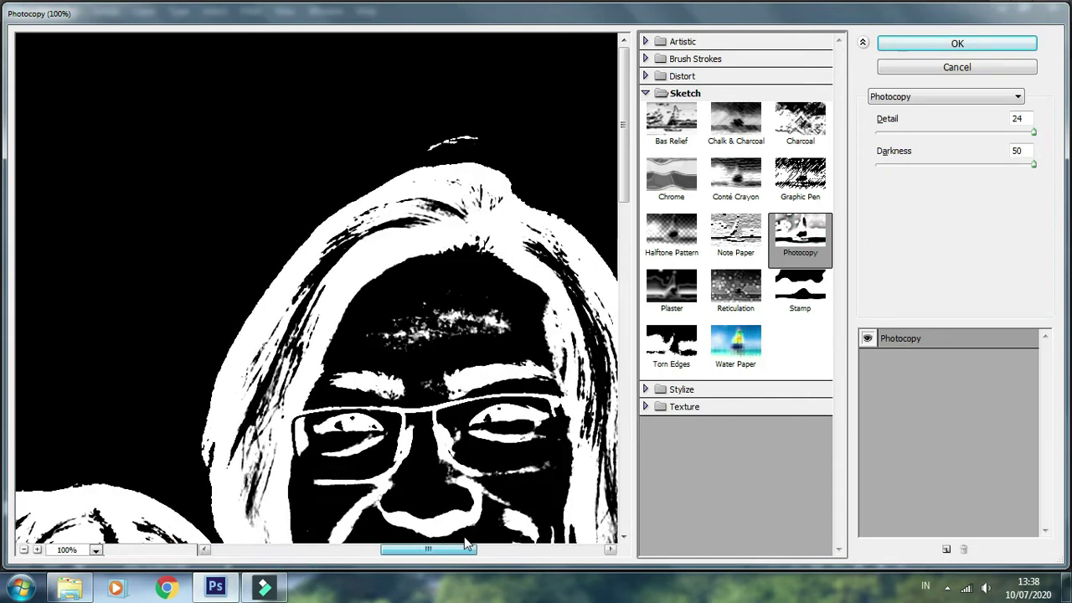
click(1030, 119)
click(1016, 149)
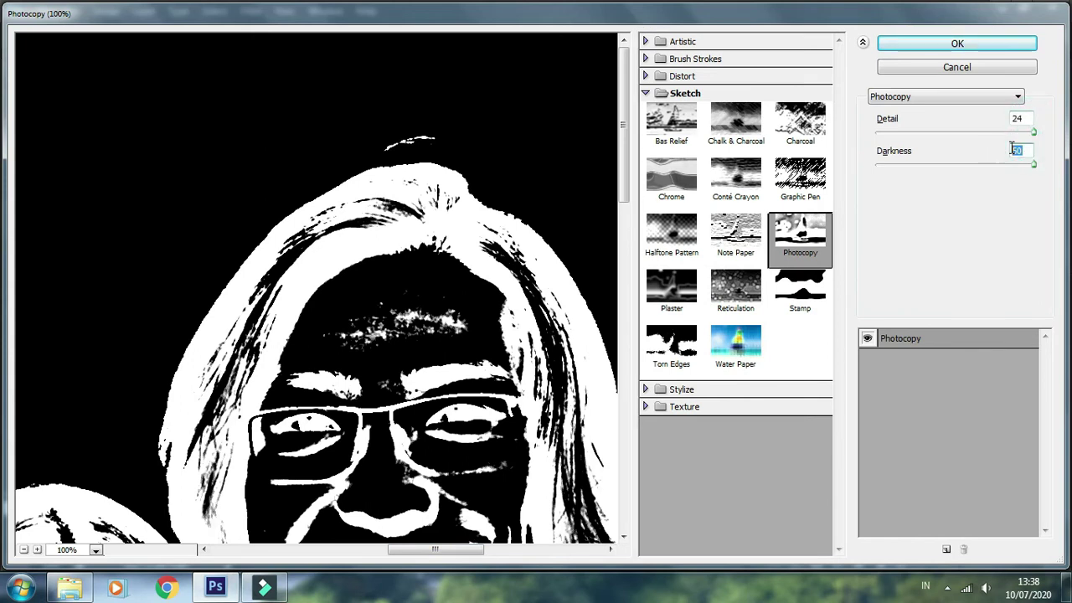
click(1026, 118)
click(984, 43)
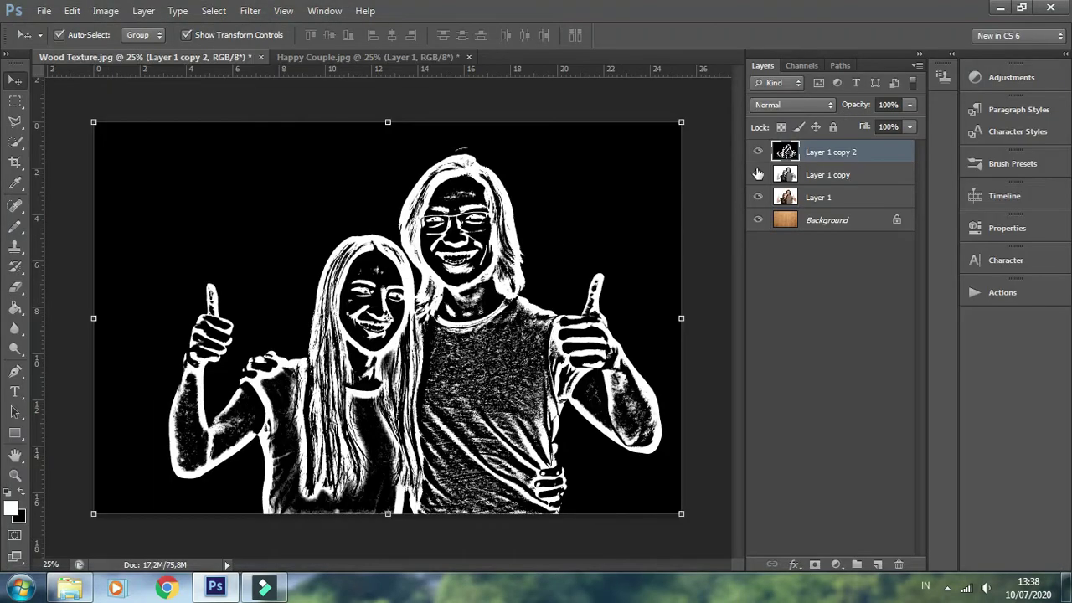
Step: Invert the sketch to black-on-white lines and hide Layer 1 copy 2
click(106, 12)
mouse_move(125, 49)
click(321, 210)
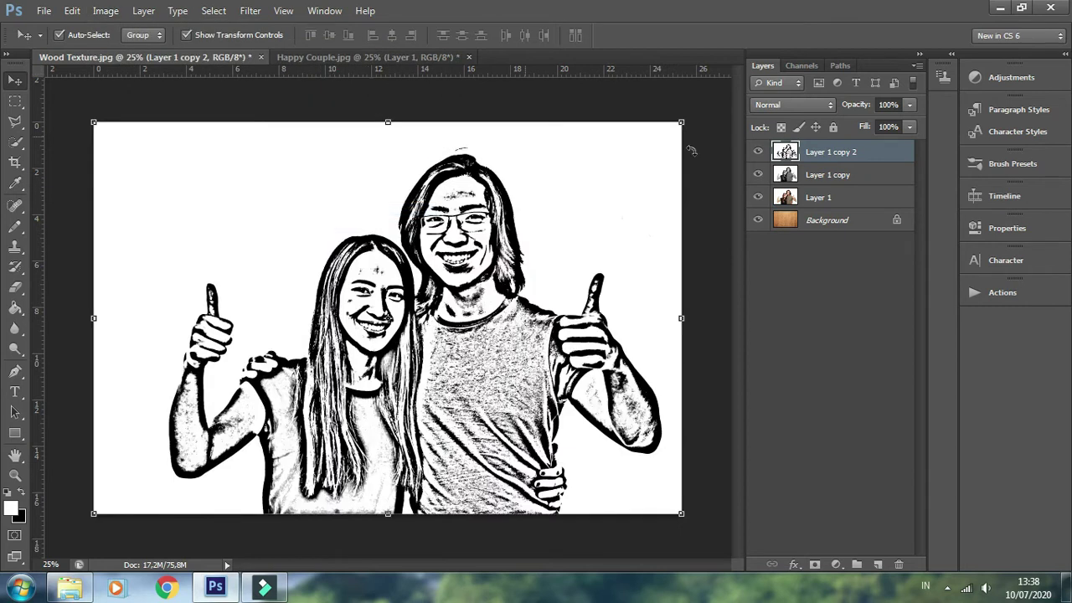
click(759, 151)
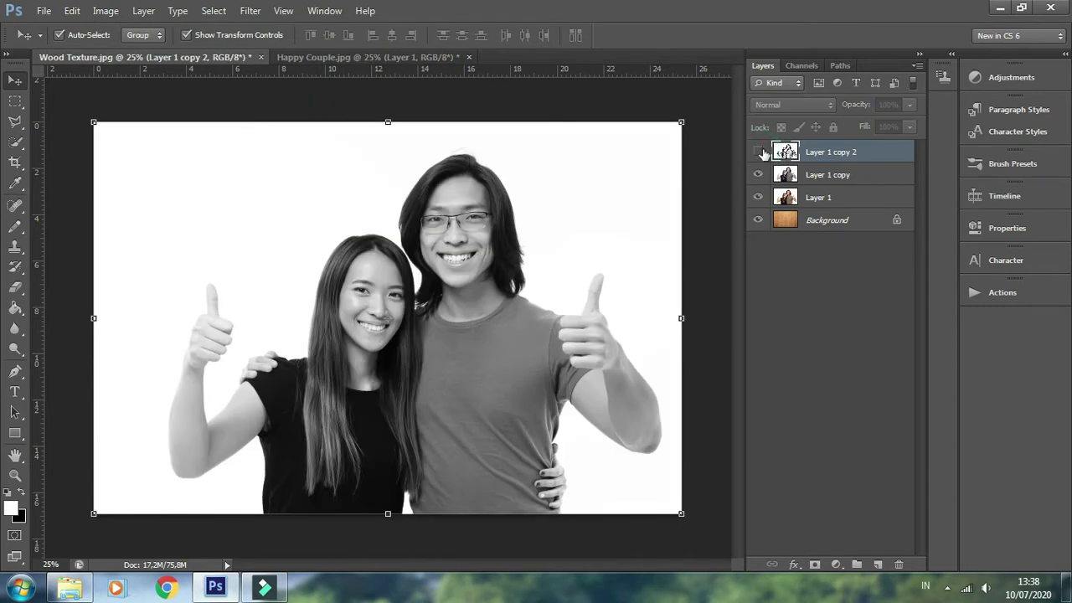
Step: Apply a finer Photocopy filter (Detail 5, Darkness 50) to Layer 1 copy
click(823, 176)
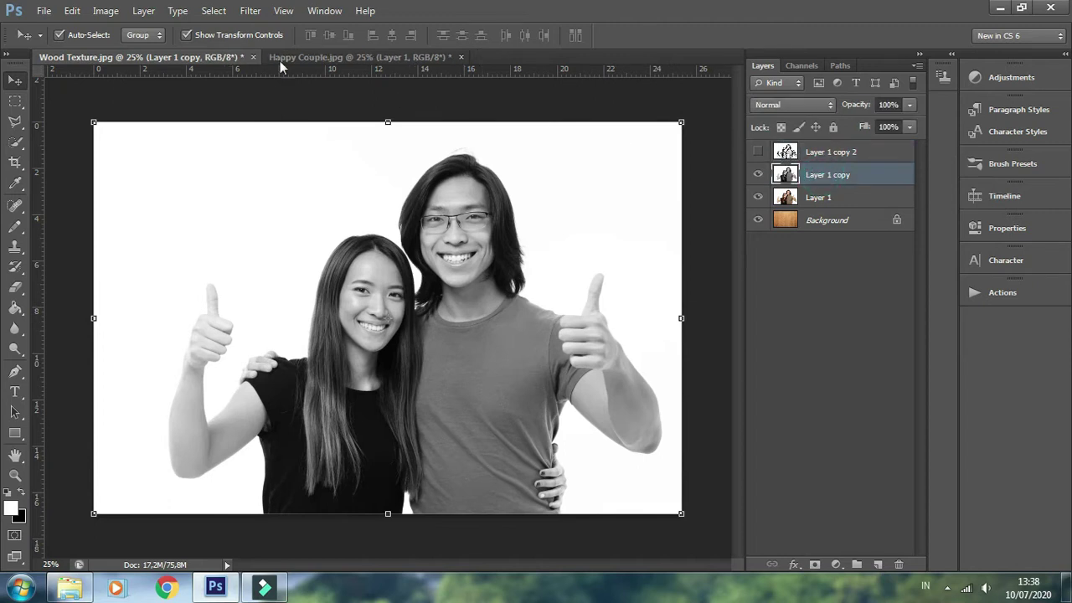
click(251, 10)
click(281, 68)
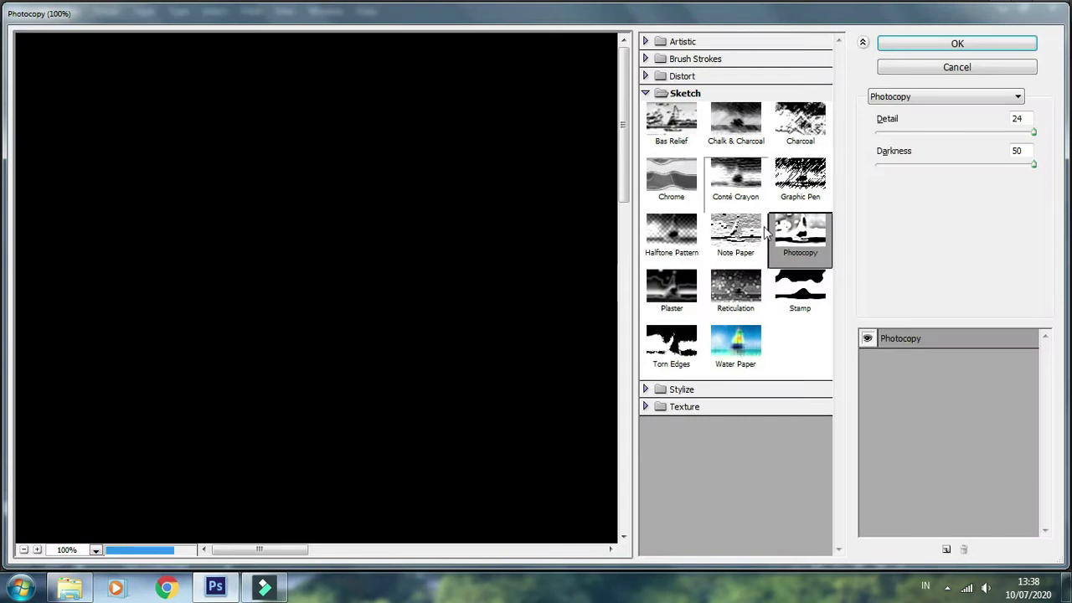
drag(292, 548, 504, 558)
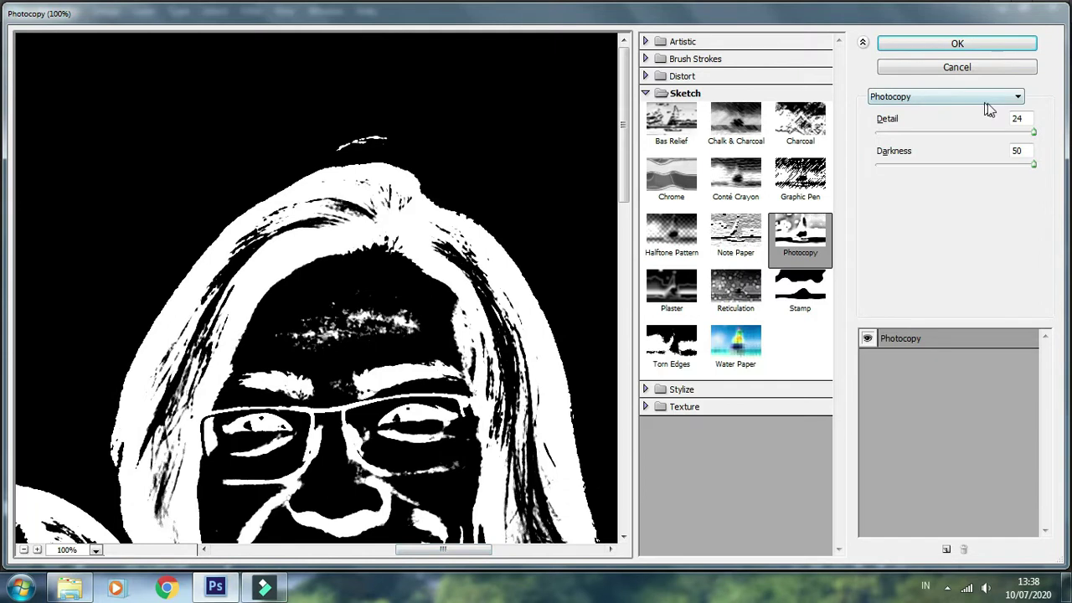
drag(1033, 133, 914, 132)
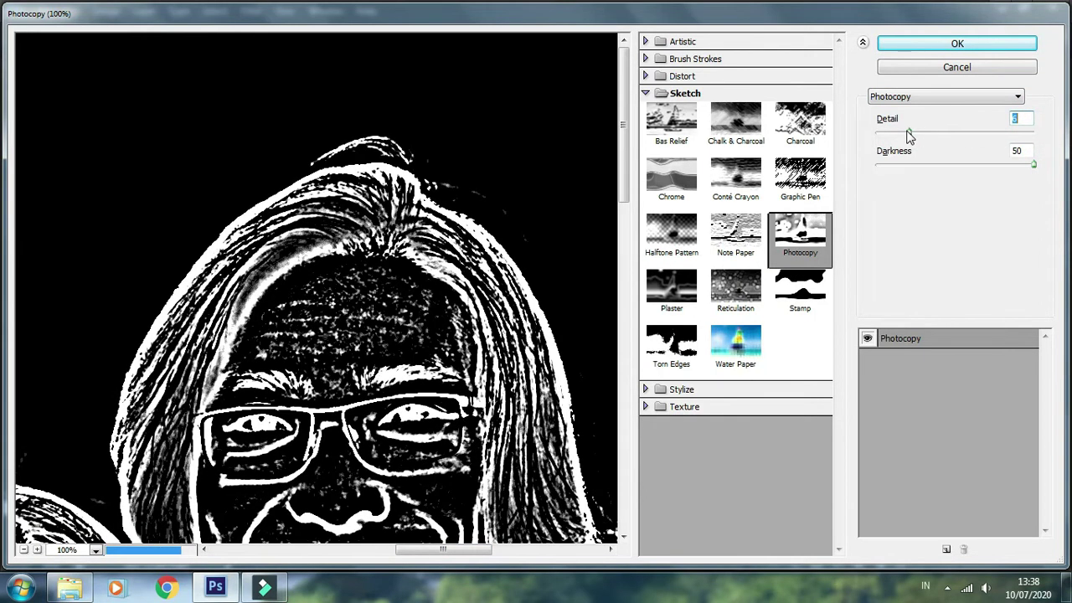
drag(913, 132, 902, 132)
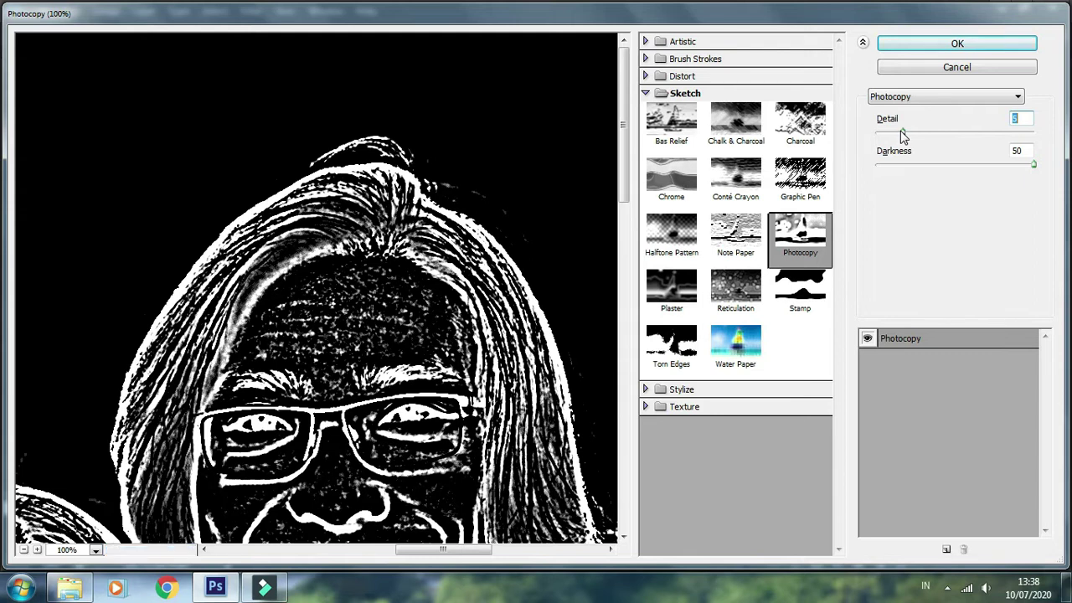
click(950, 47)
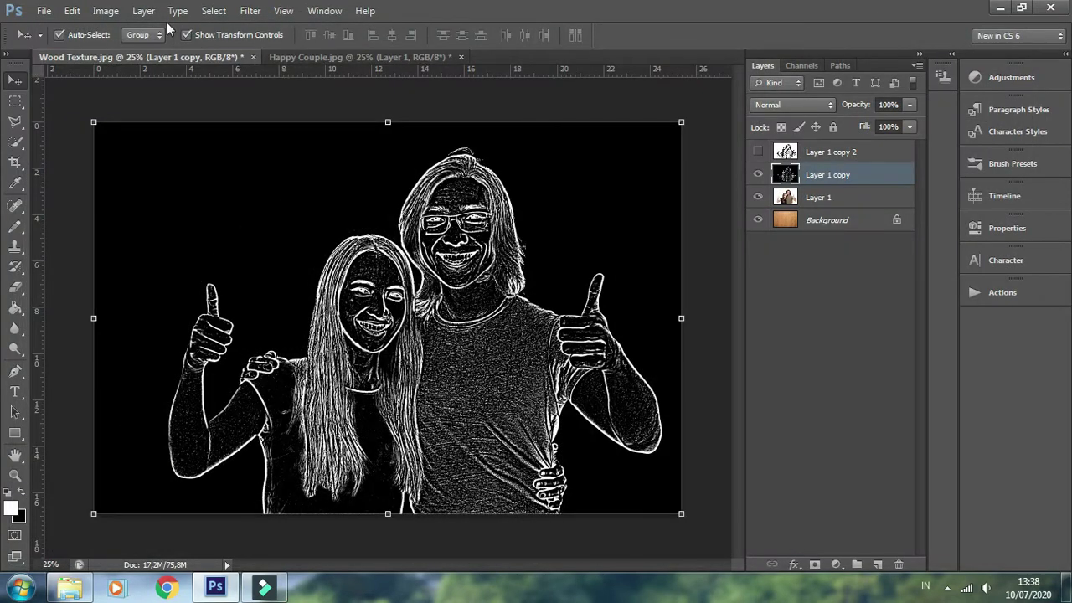
Step: Invert Layer 1 copy to black lines on white, then select Layer 1 copy 2
click(109, 12)
mouse_move(125, 49)
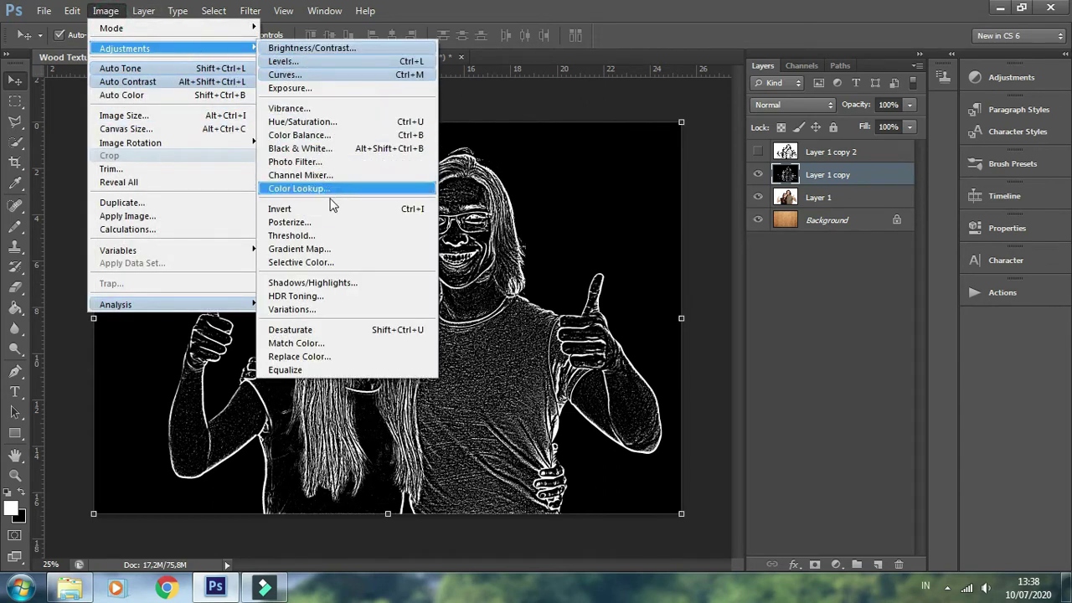
click(330, 208)
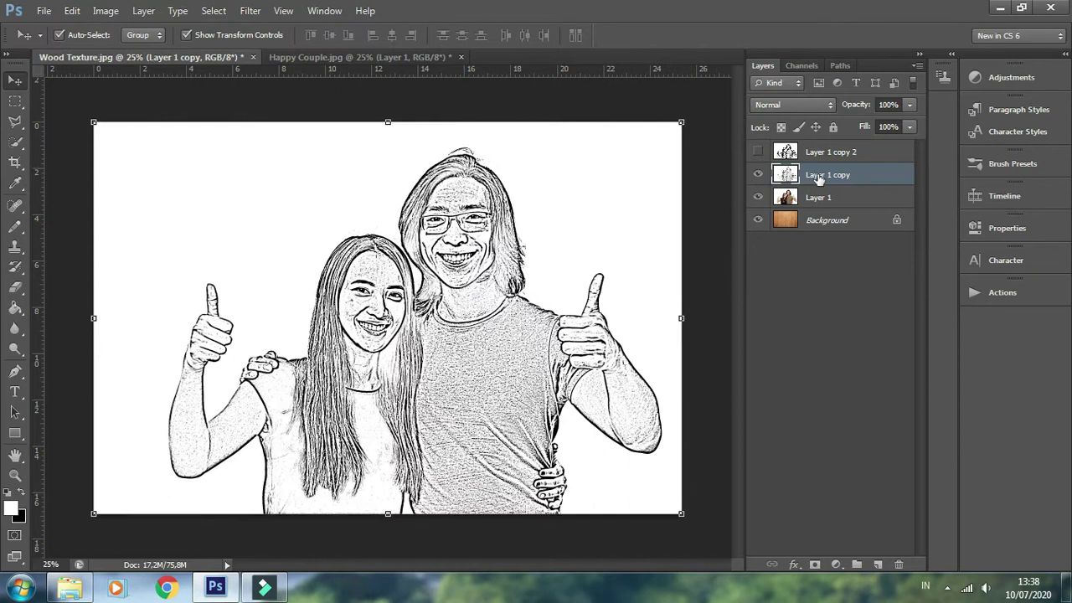
click(836, 156)
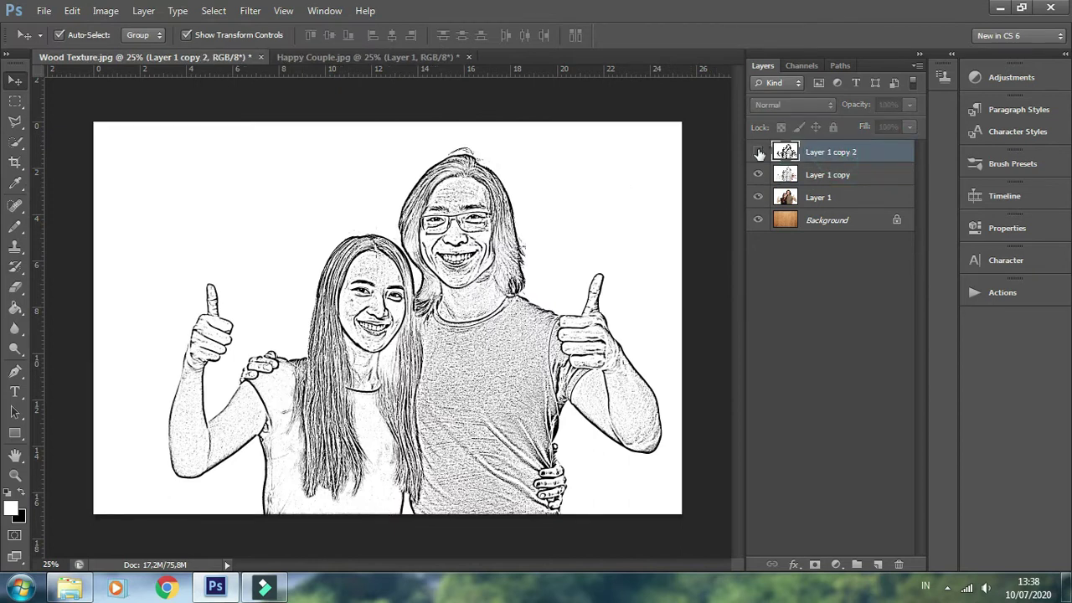
Step: Show Layer 1 copy 2, add a white layer mask, and set a 40 px hard Pencil
click(758, 152)
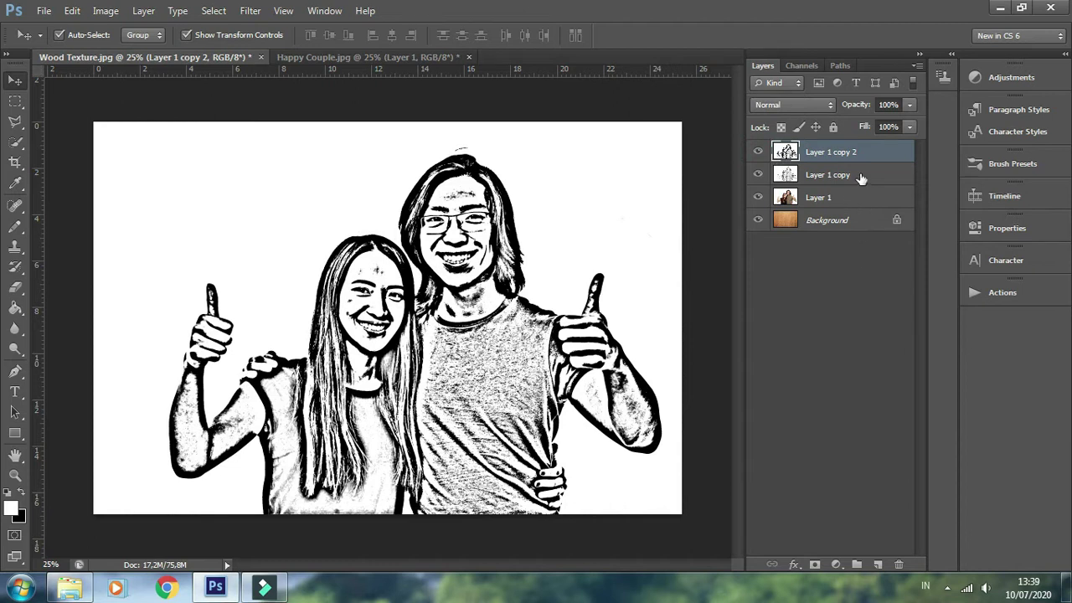
click(815, 564)
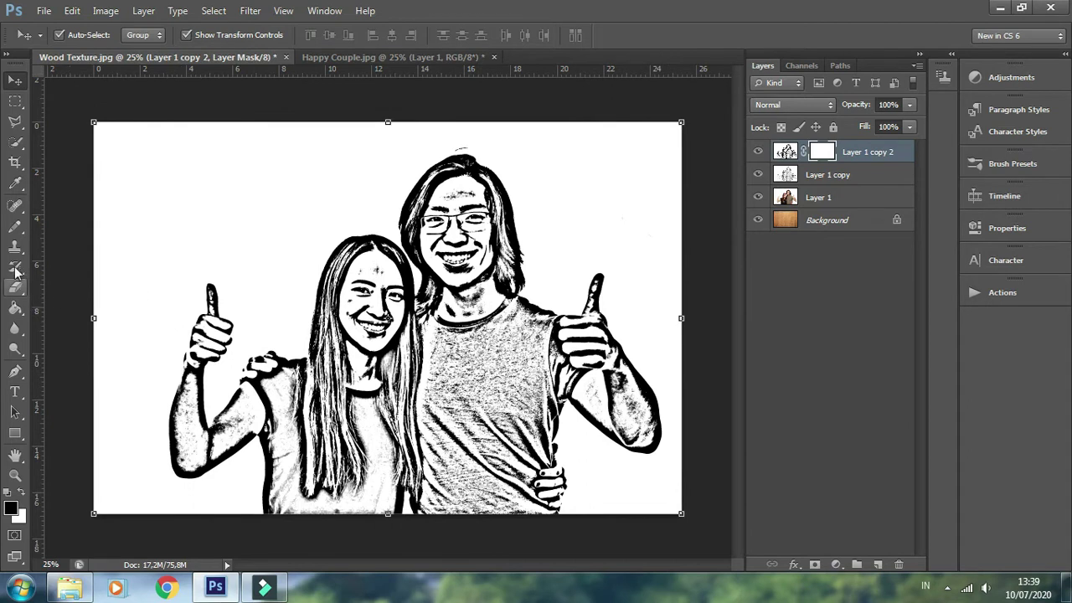
click(15, 227)
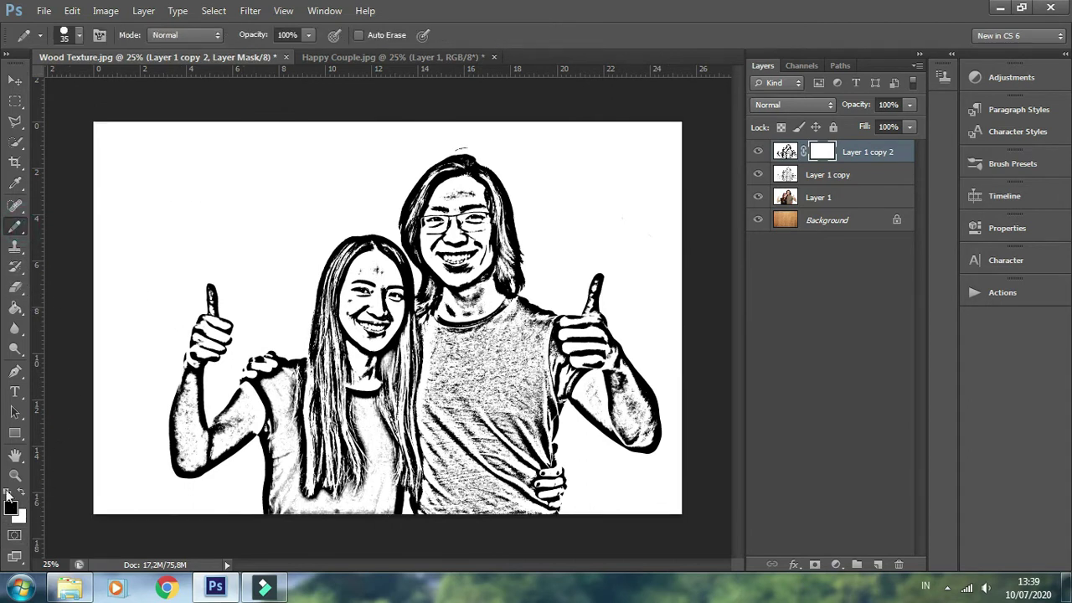
click(78, 36)
click(53, 88)
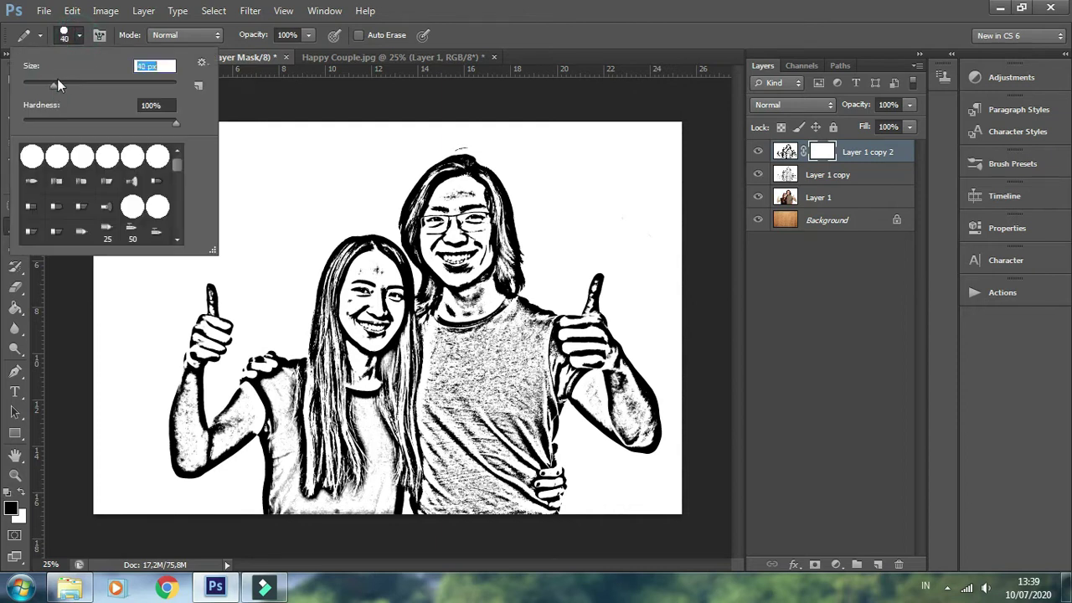
click(79, 36)
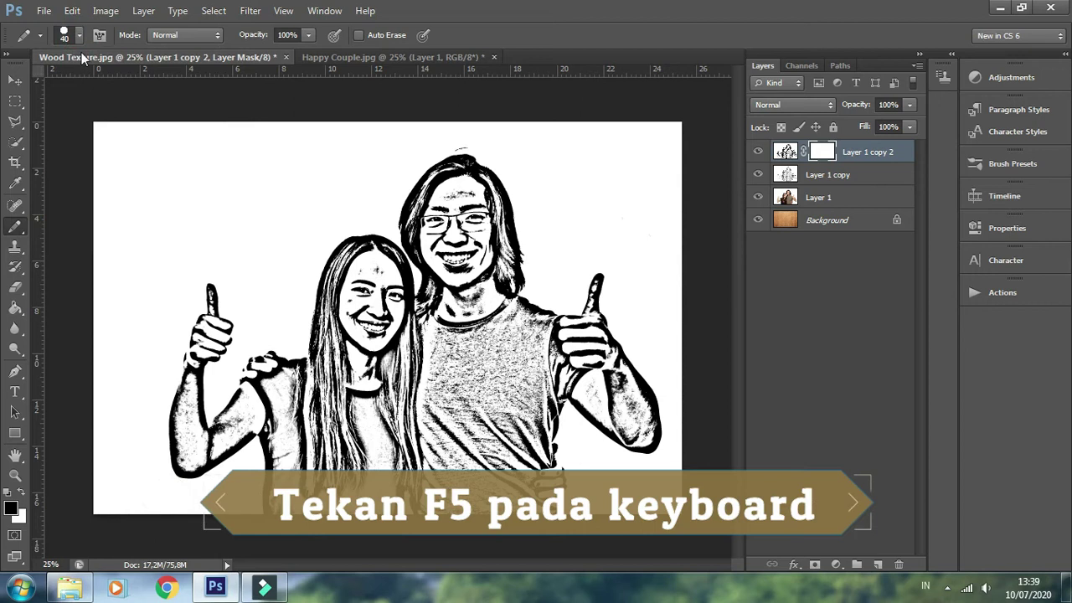
key(F5)
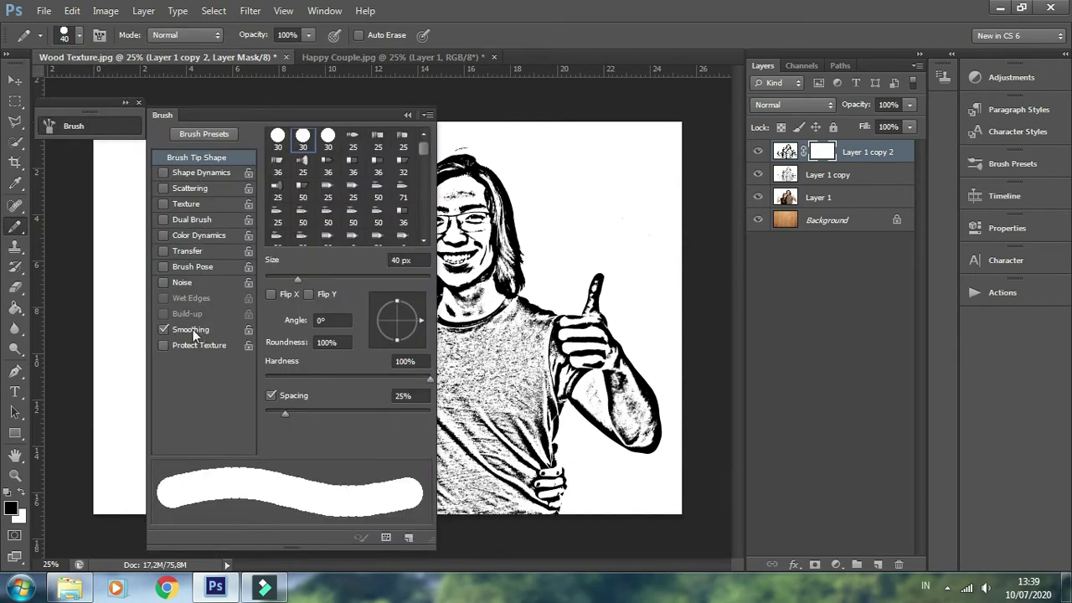
click(407, 115)
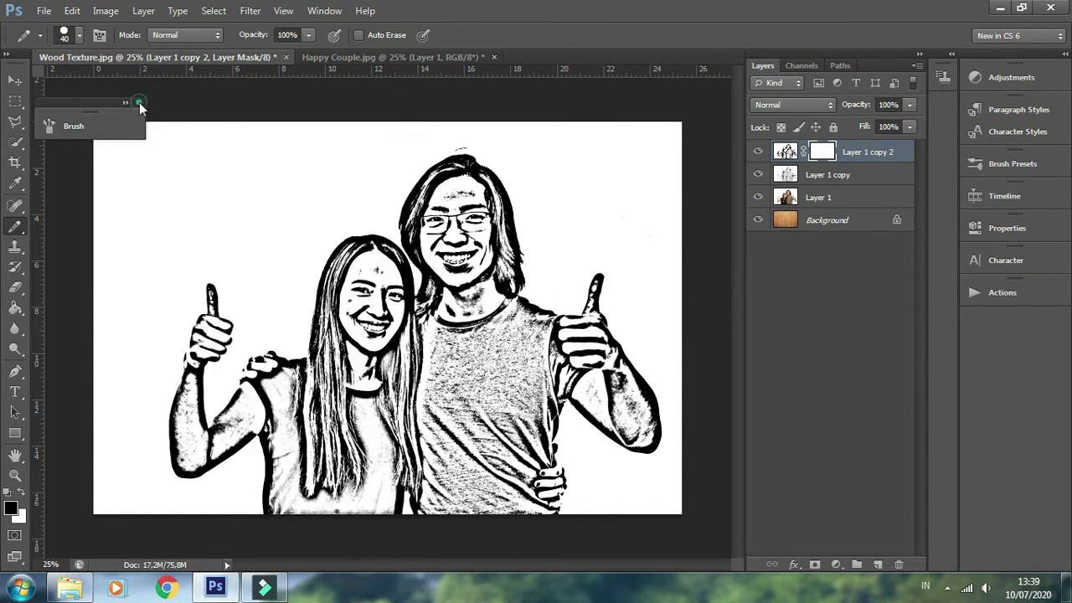
click(139, 103)
Step: Paint black on the mask over the girl's eyes and teeth
scroll(377, 303, up, 2)
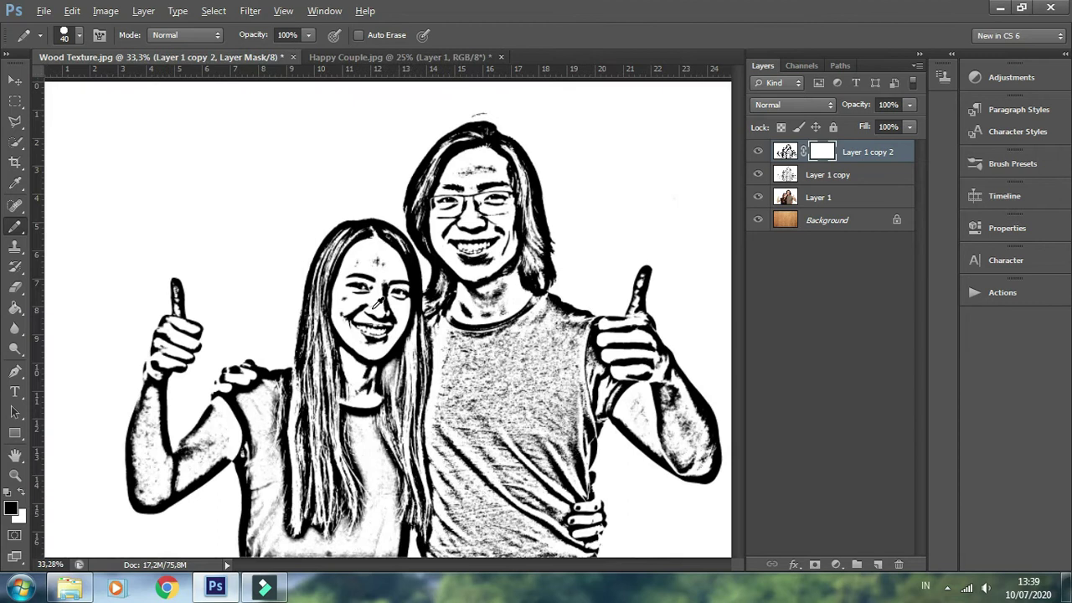
scroll(376, 304, up, 2)
scroll(377, 303, up, 2)
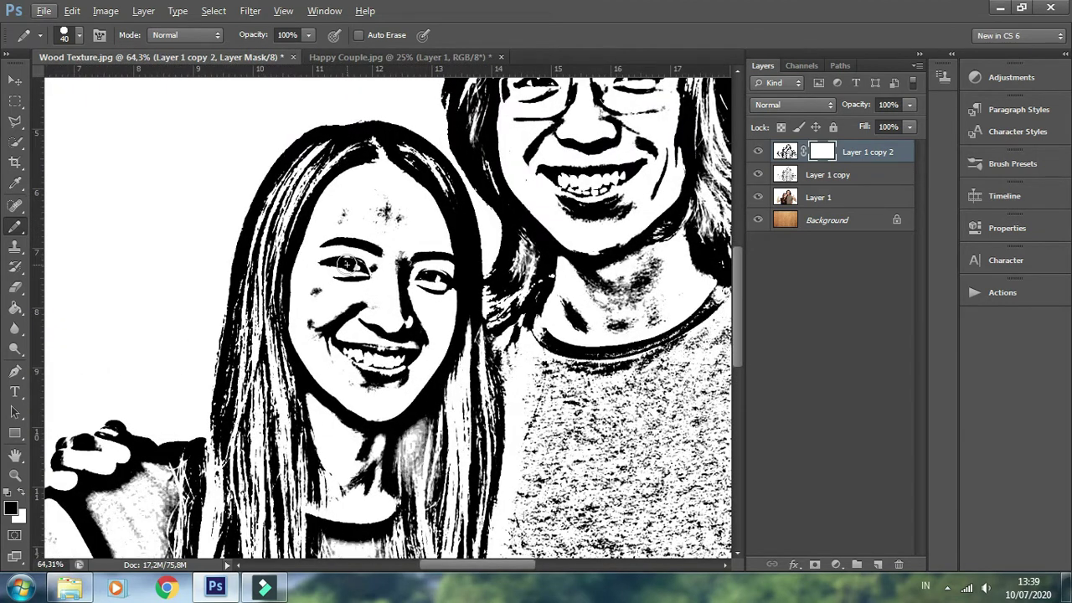
drag(328, 263, 352, 264)
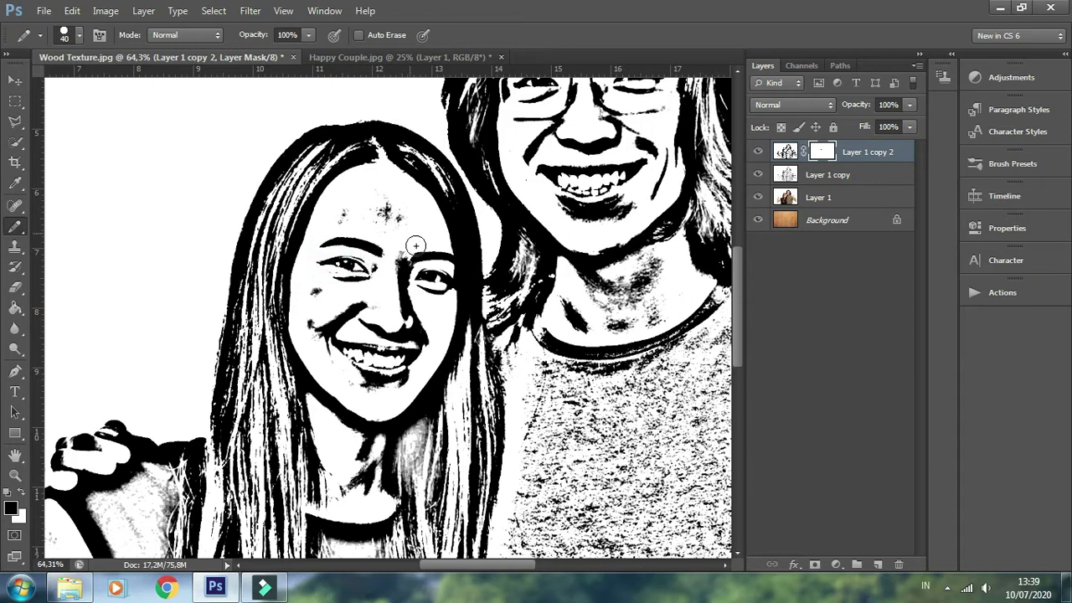
click(366, 270)
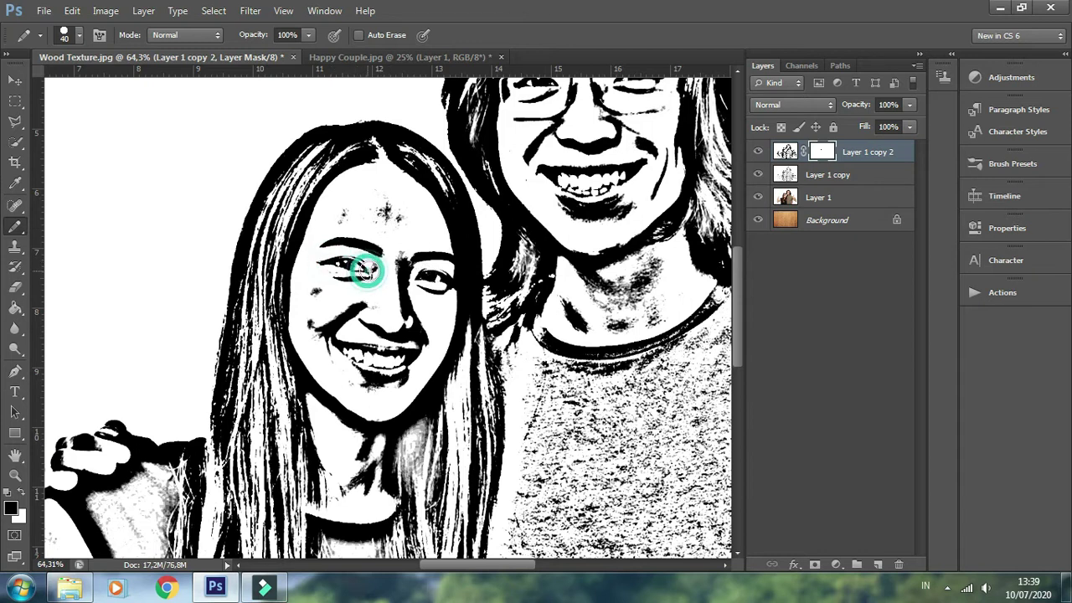
click(428, 277)
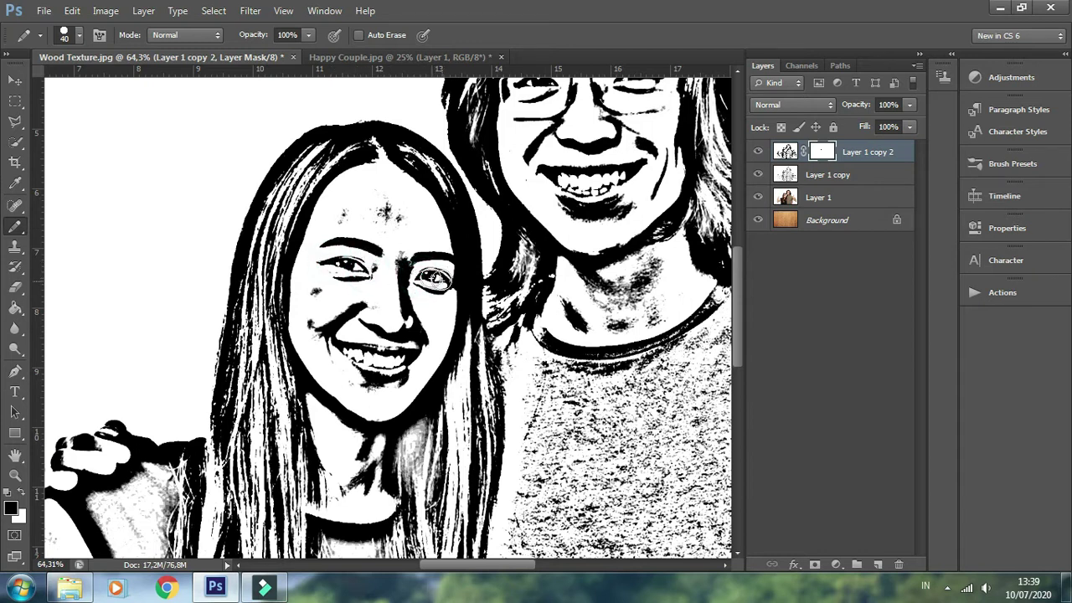
drag(335, 341, 414, 356)
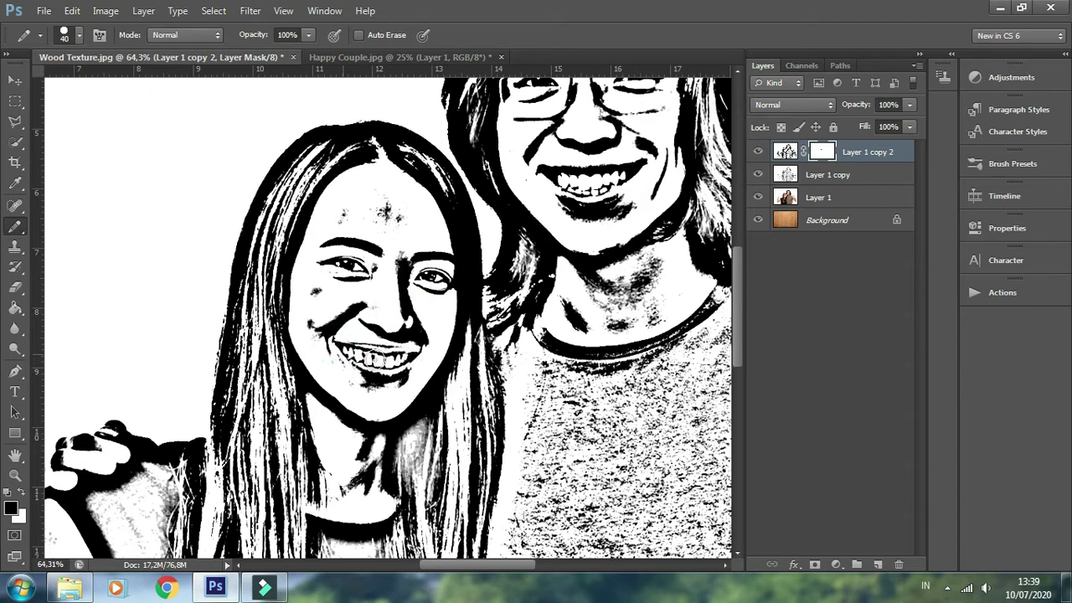
Step: Paint black on the mask over the man's smile and both glasses lenses
scroll(520, 211, up, 1)
scroll(536, 251, up, 2)
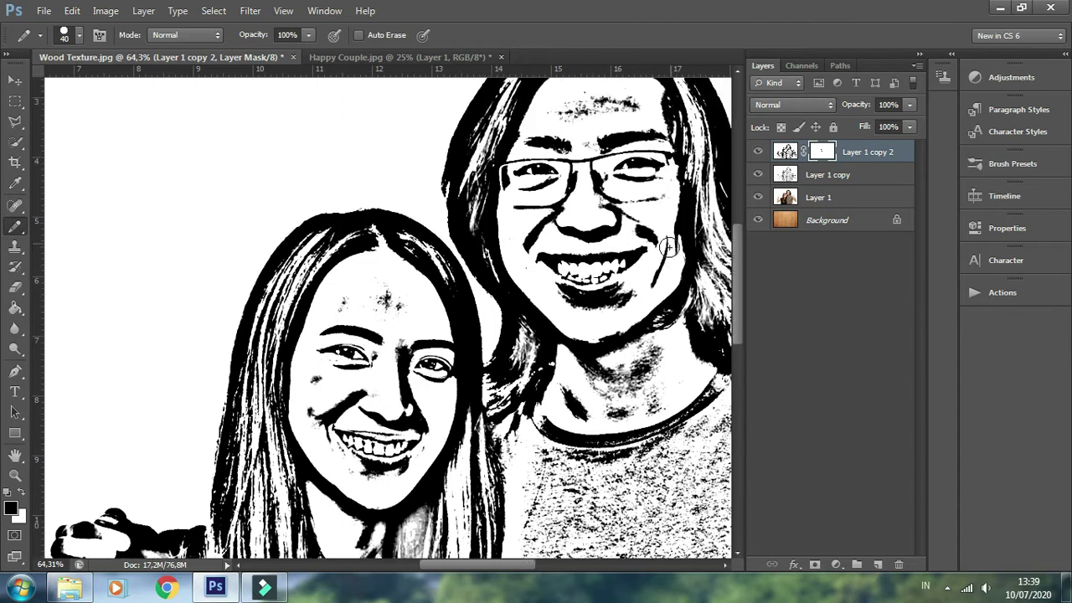
scroll(544, 285, up, 2)
drag(548, 303, 575, 302)
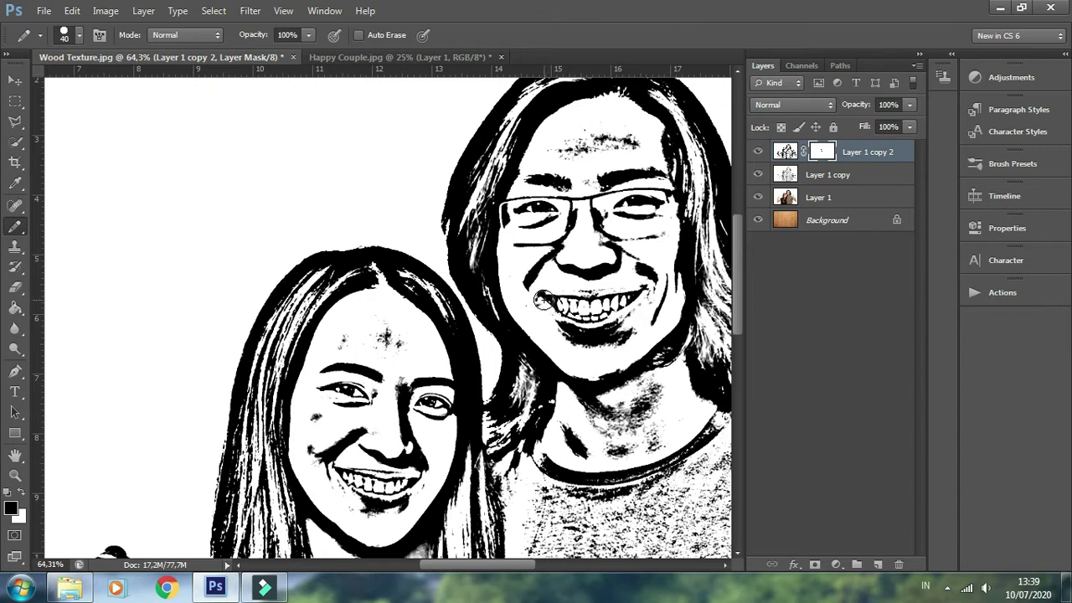
click(525, 213)
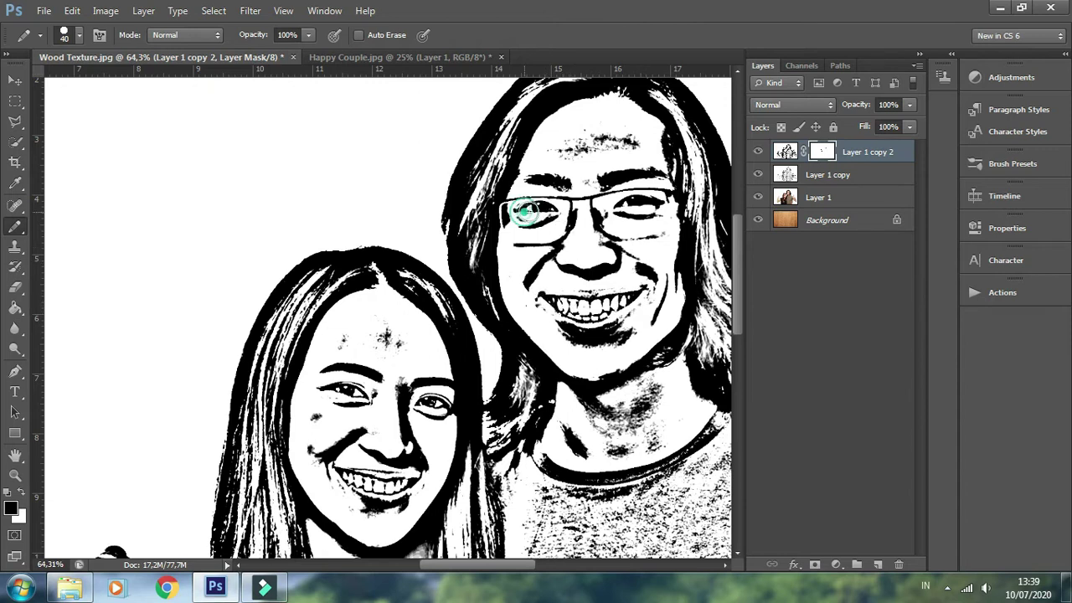
click(624, 206)
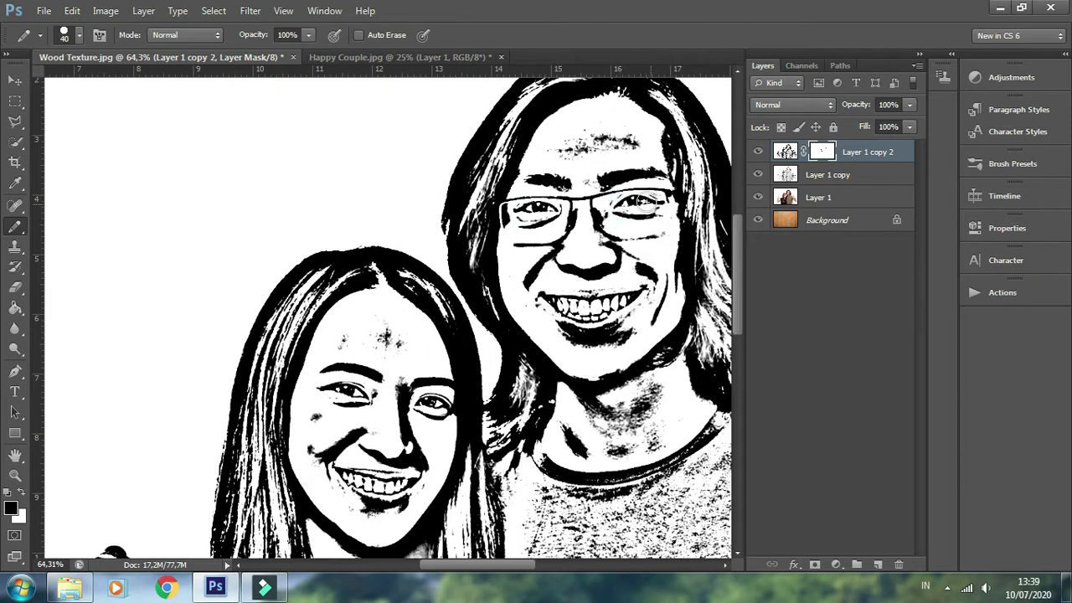
scroll(506, 314, down, 3)
Step: Merge Layer 1 copy into Layer 1 copy 2 and paint out the stray mark above the man's hair
scroll(520, 298, down, 3)
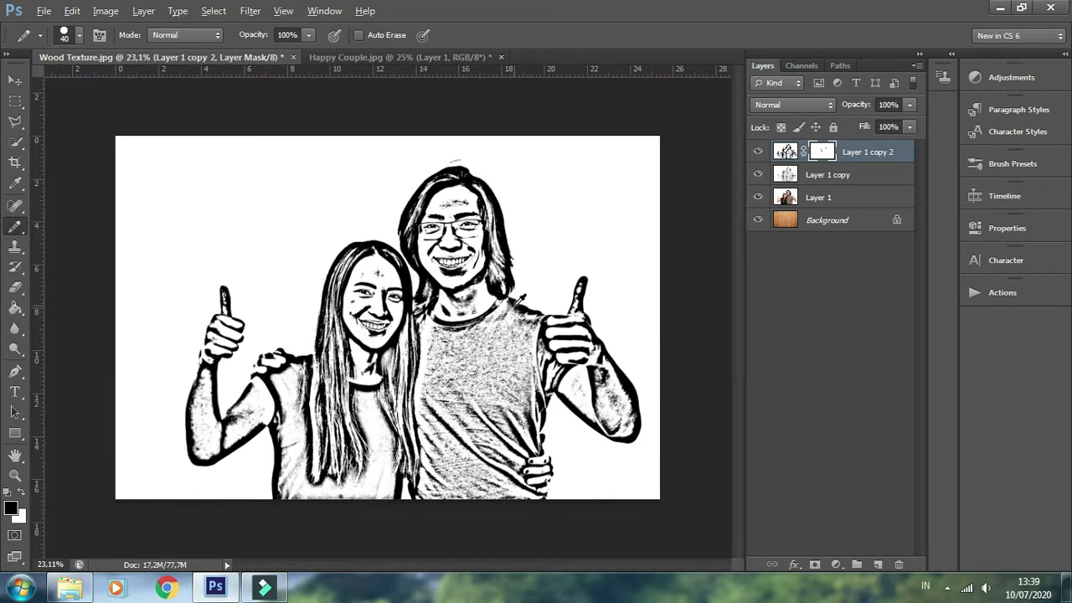
scroll(519, 298, up, 1)
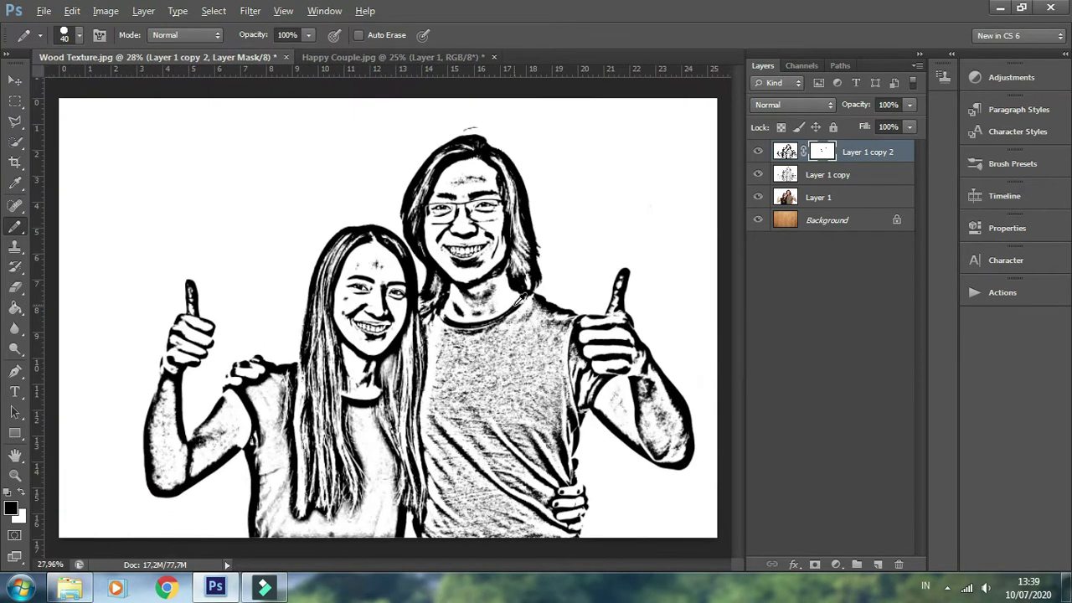
click(837, 154)
shift+click(857, 174)
right_click(858, 174)
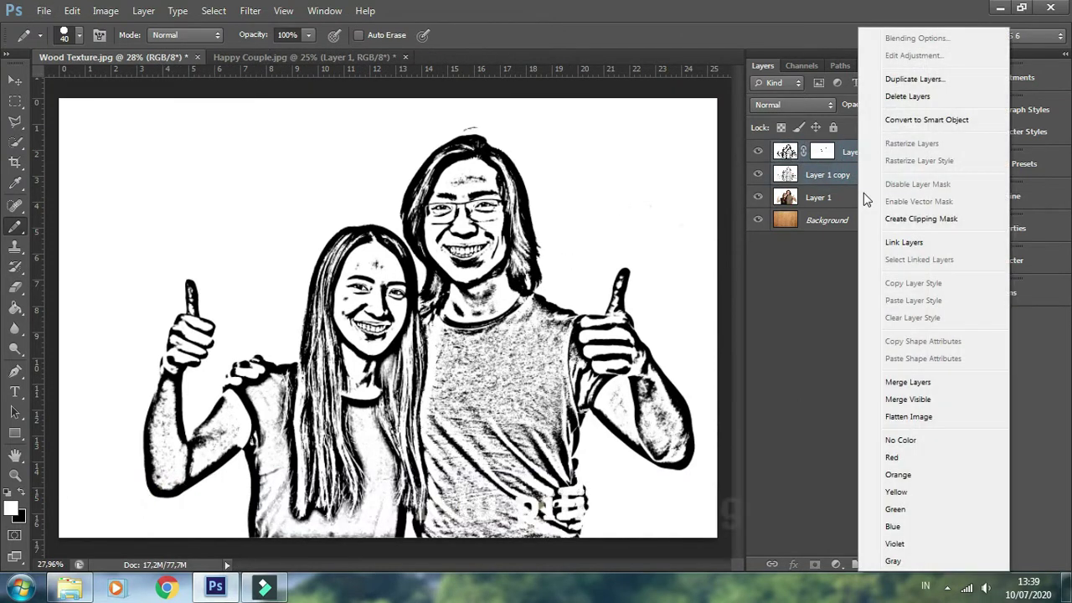
click(905, 381)
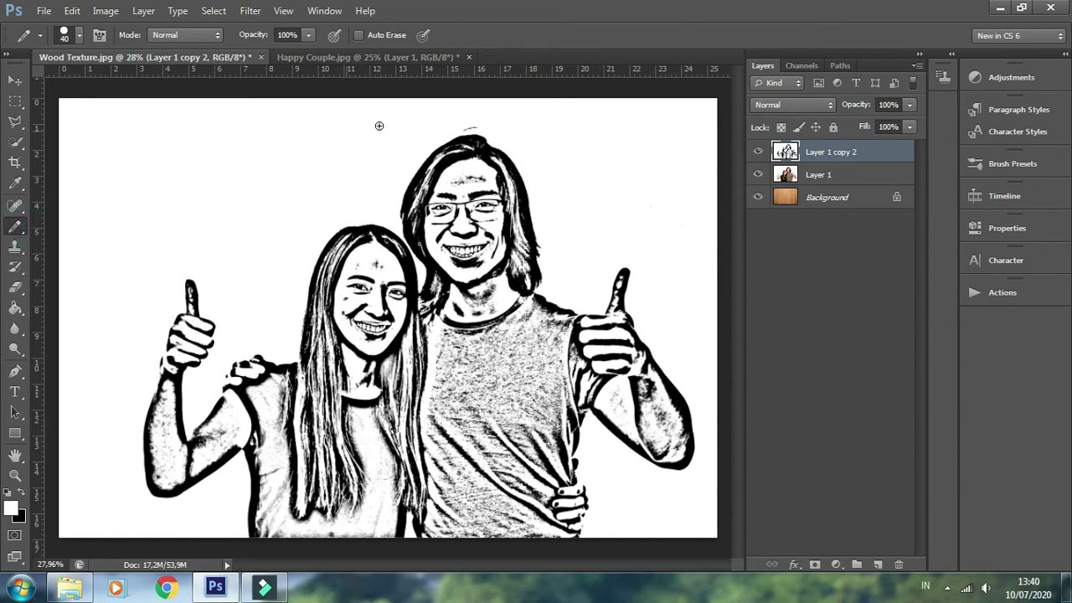
click(460, 127)
Step: Hide Layer 1 and Background, select Shadows via Color Range, then hide the sketch layer
click(757, 175)
click(757, 197)
click(213, 10)
click(225, 134)
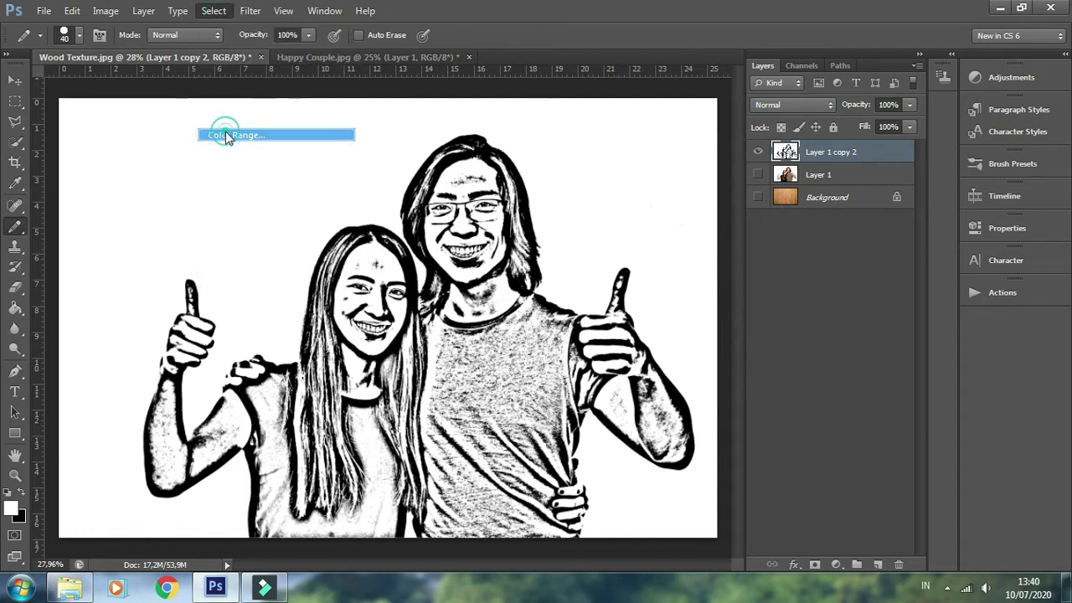
click(622, 133)
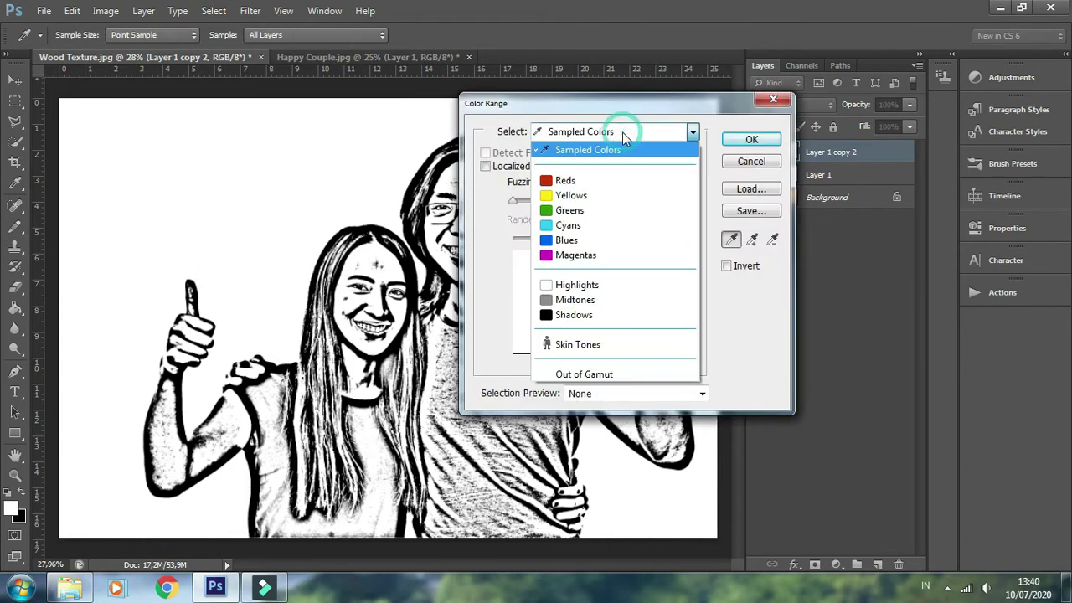
click(609, 312)
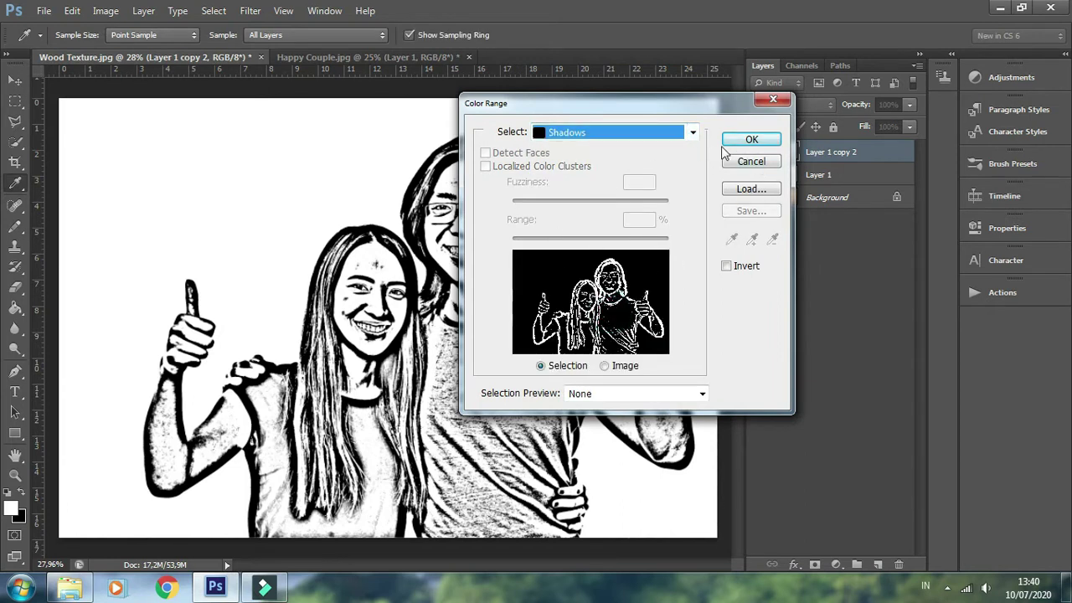
click(749, 139)
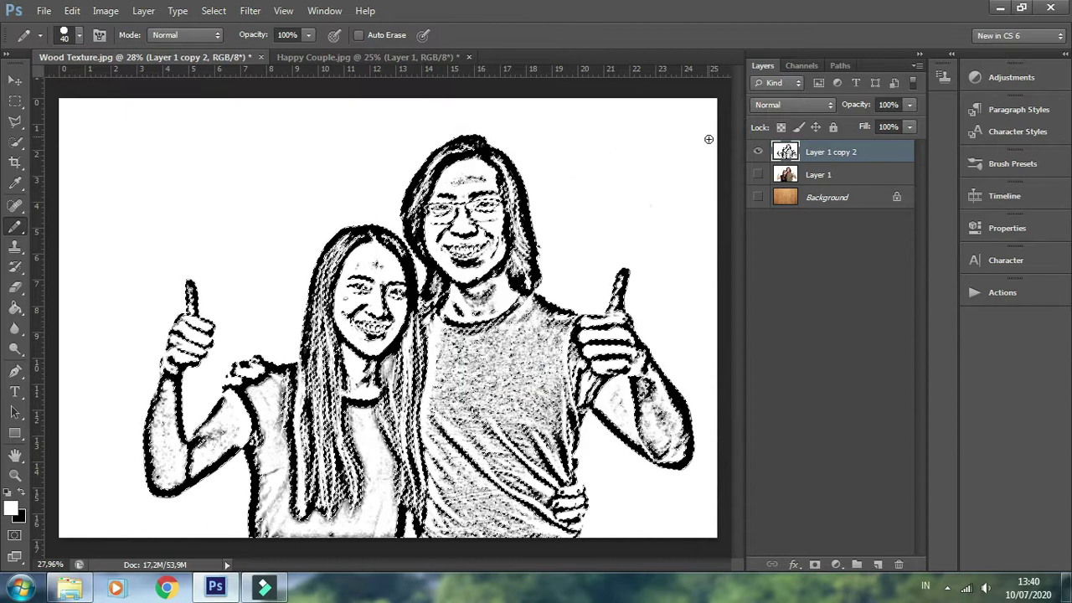
click(758, 151)
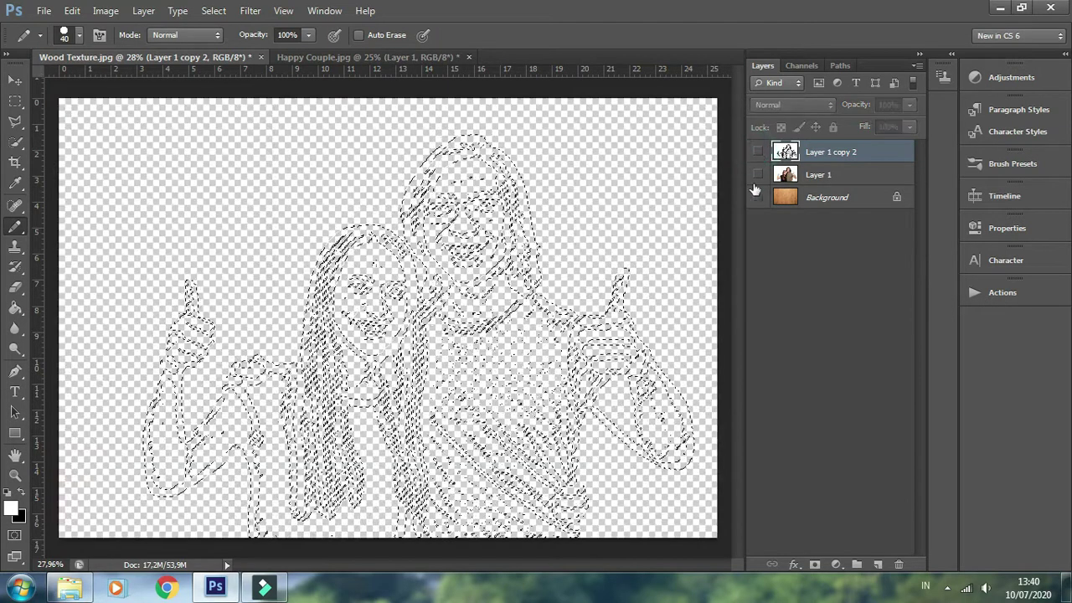
Step: Fill the shadow selection with black on a new Layer 2, deselect, and show the wood Background
click(876, 565)
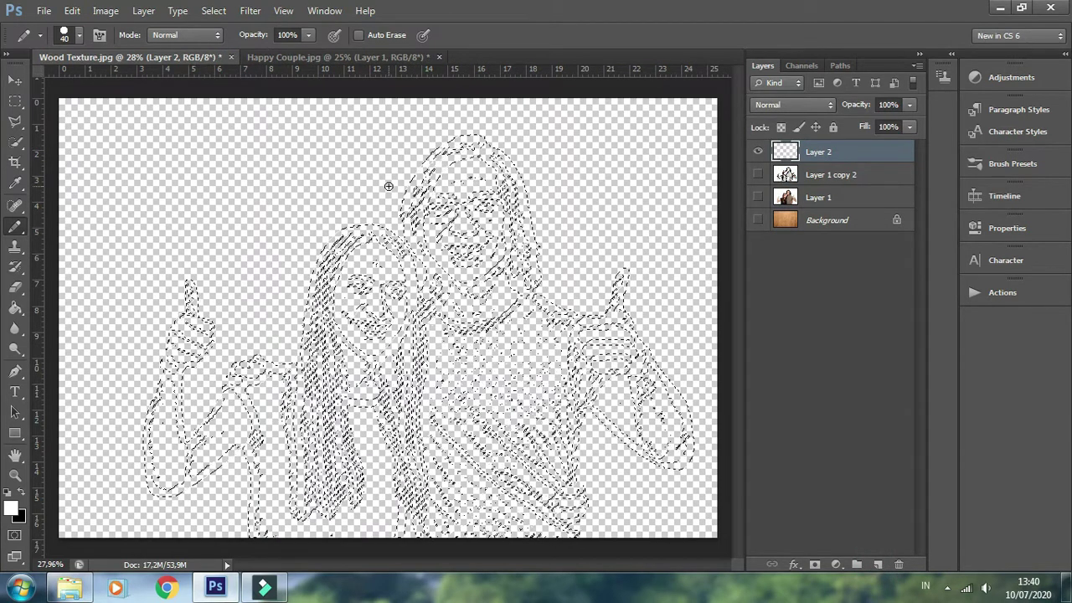
key(ctrl+Delete)
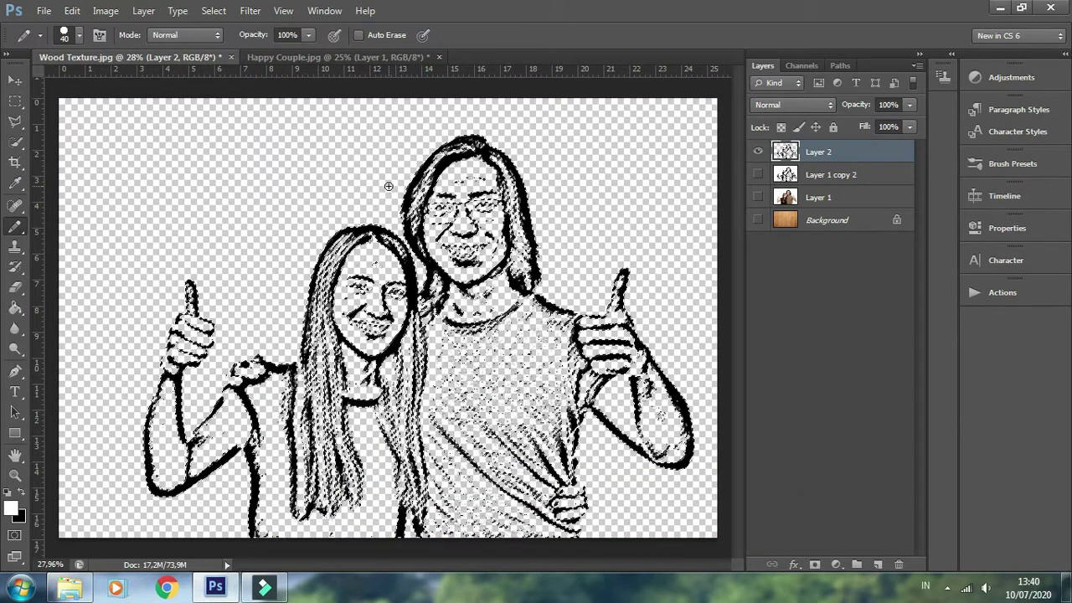
key(ctrl+d)
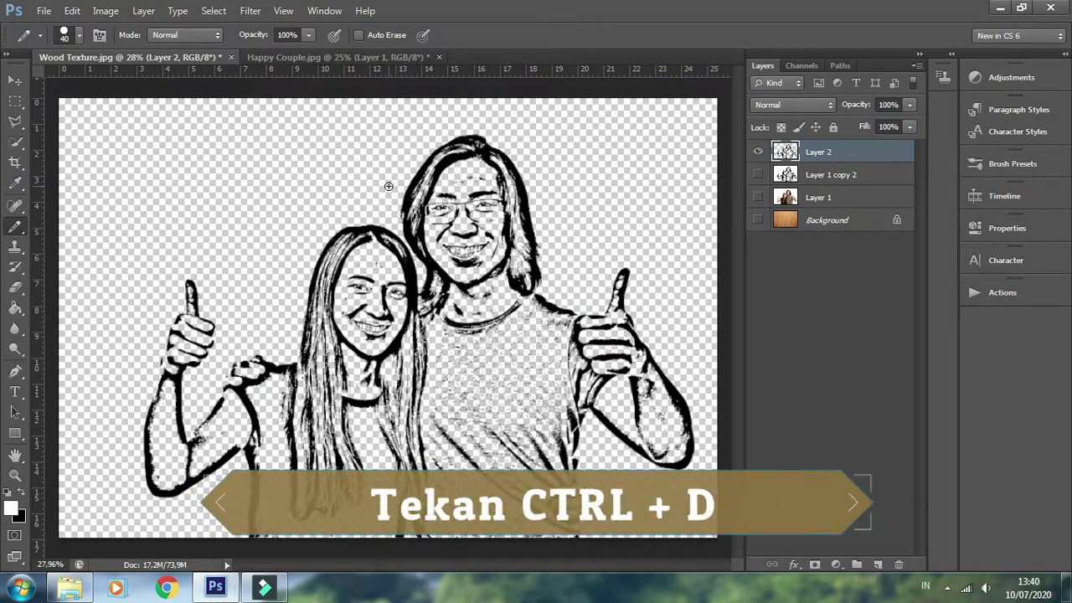
click(758, 220)
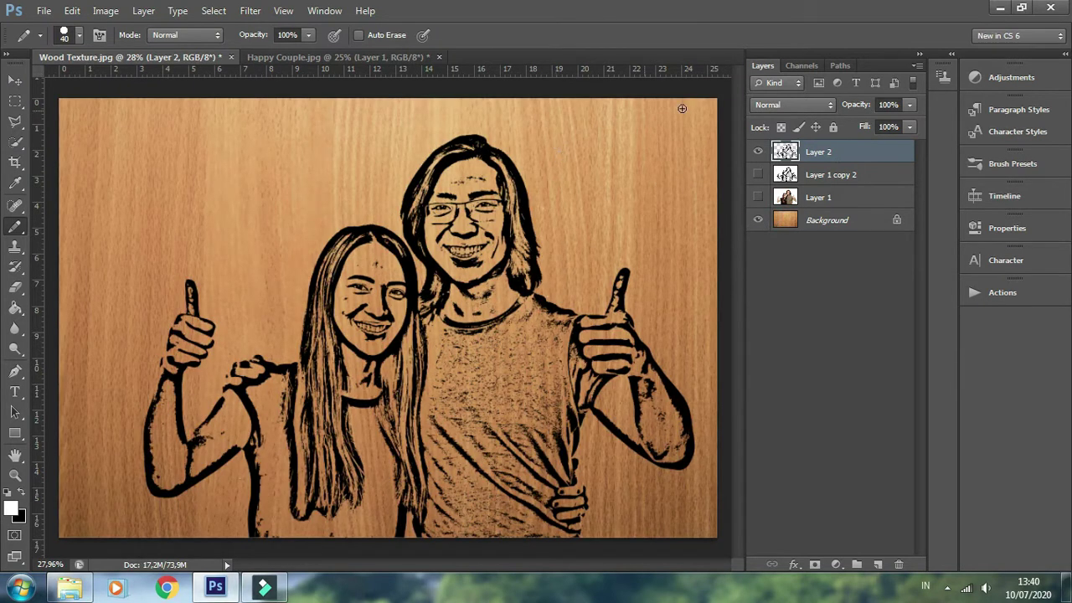
Step: Set Layer 2 to Soft Light and add a duplicate at 30% opacity
click(807, 104)
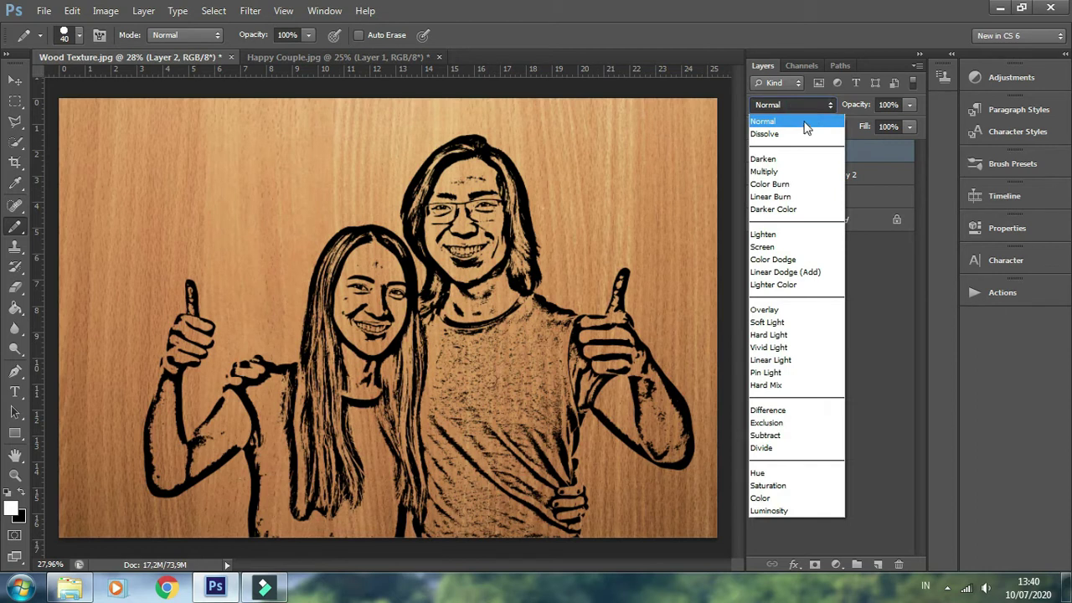
click(778, 322)
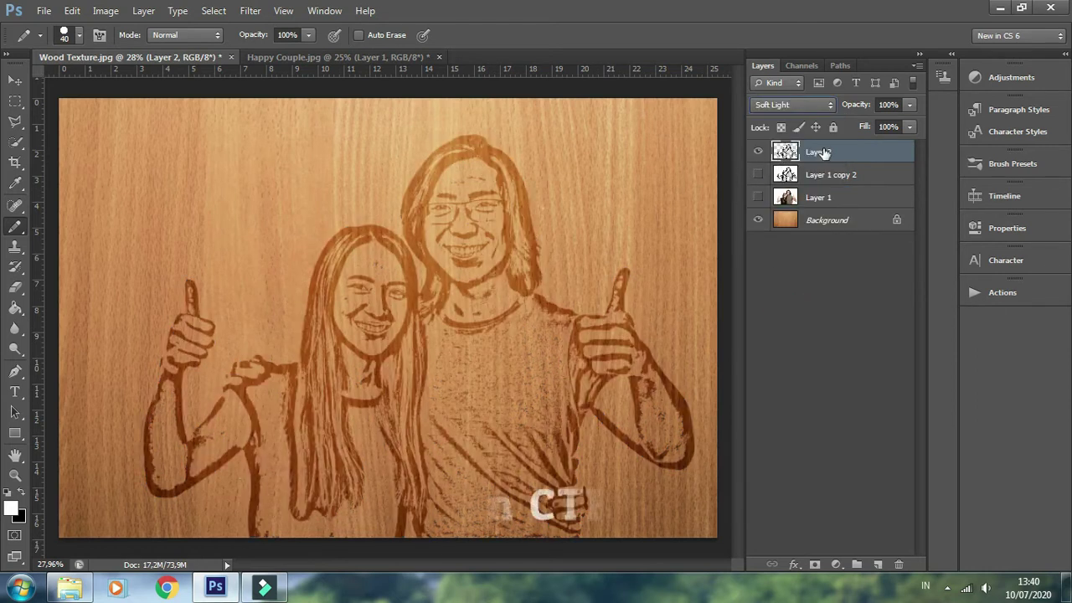
key(ctrl+j)
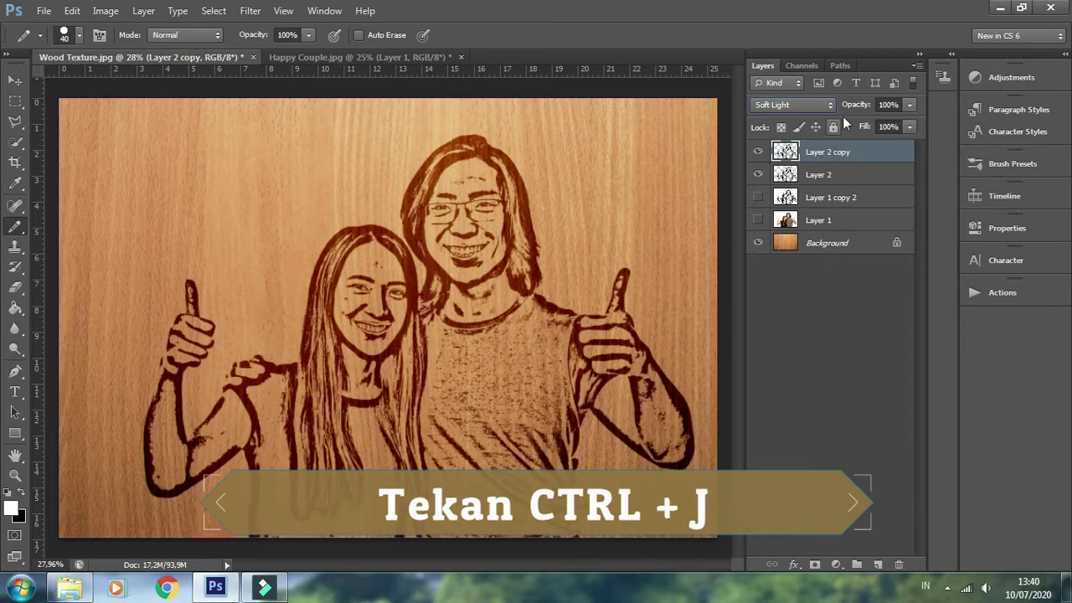
click(907, 105)
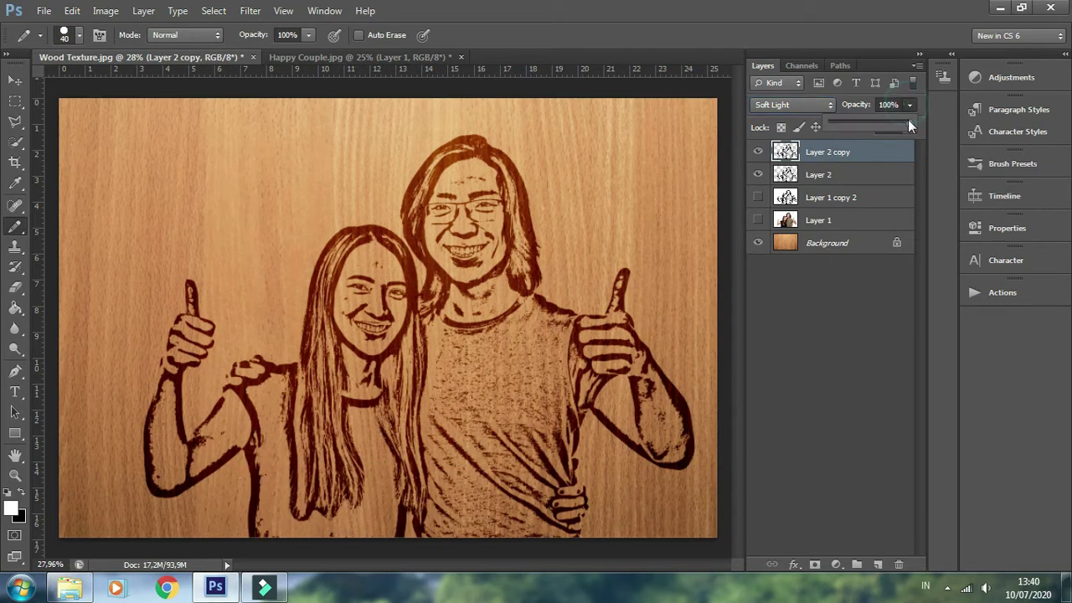
drag(911, 121, 856, 128)
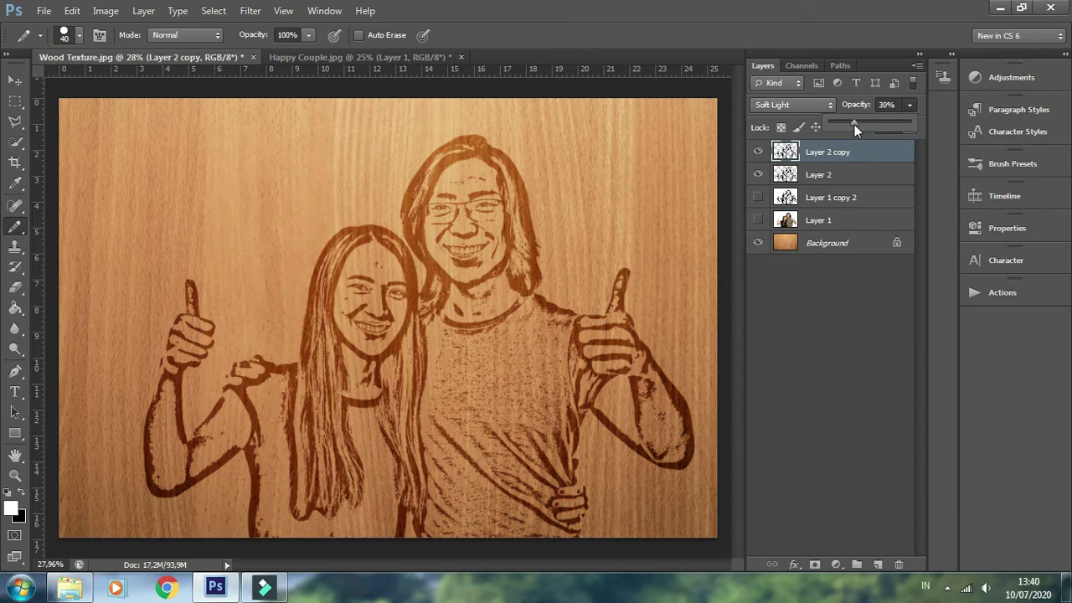
click(908, 105)
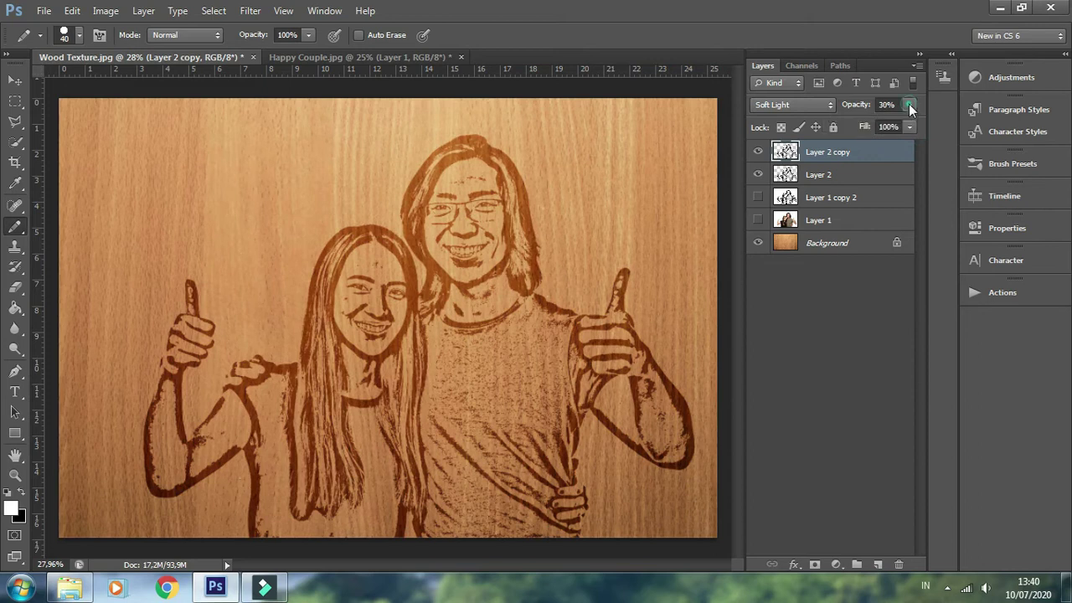
click(849, 178)
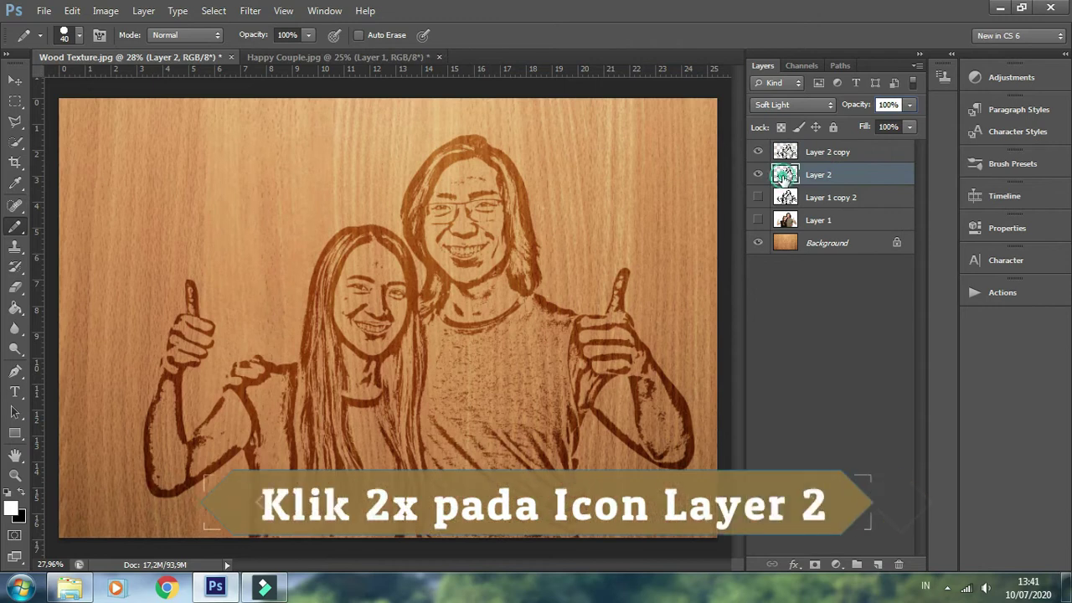
Step: Add a Down-direction Bevel & Emboss to Layer 2 with depth 300 and size 4
double_click(785, 176)
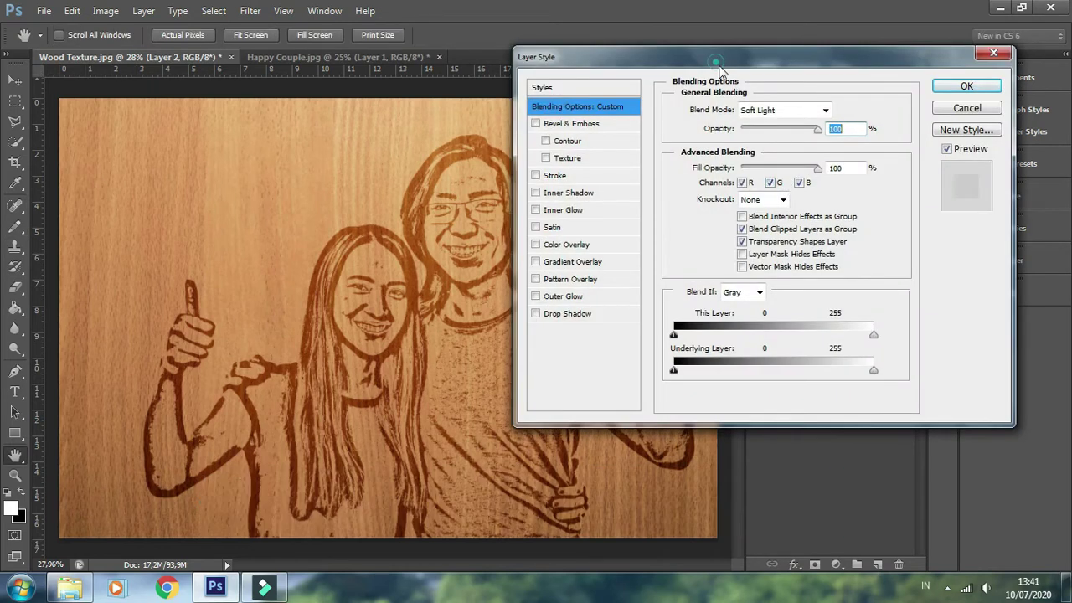
drag(718, 60, 736, 110)
click(578, 175)
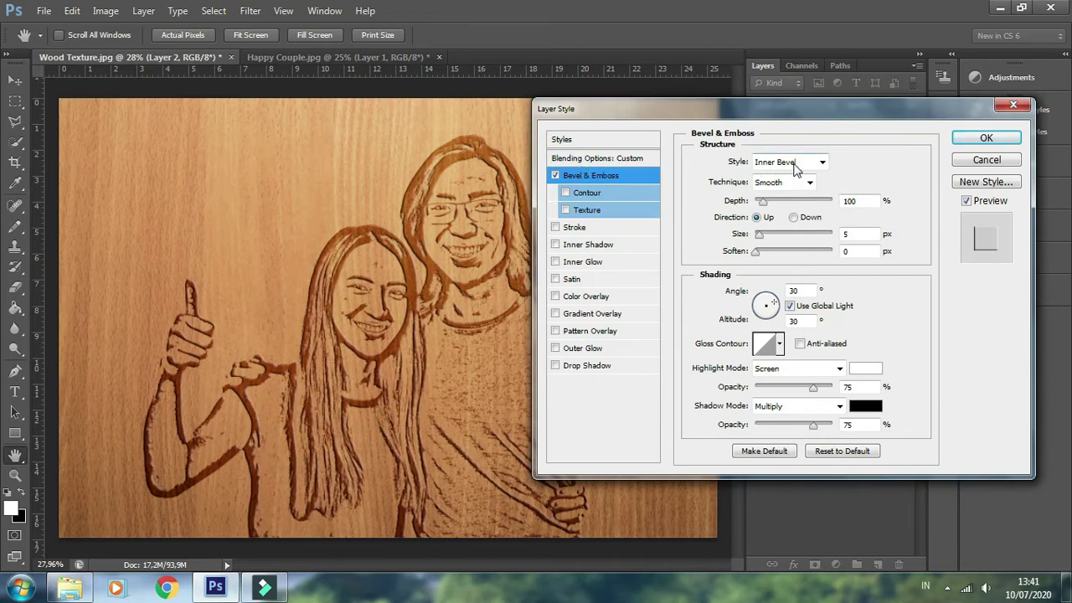
click(794, 218)
double_click(864, 201)
text(300)
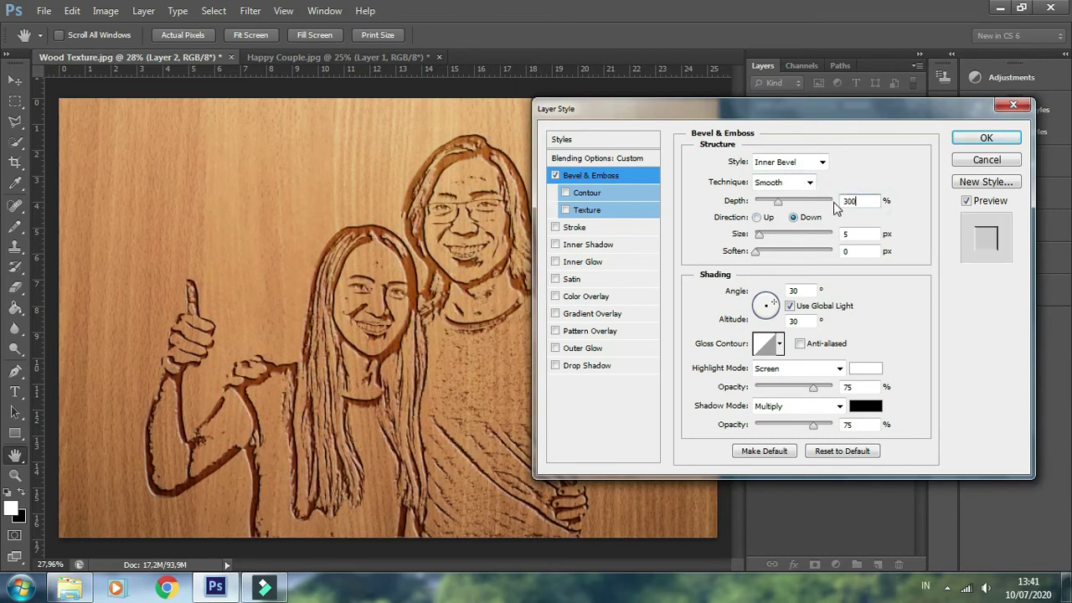
double_click(858, 233)
text(4)
Step: Set the bevel shading angle to 120 and highlights to Linear Dodge (Add) at 30%
double_click(794, 291)
text(120)
double_click(802, 320)
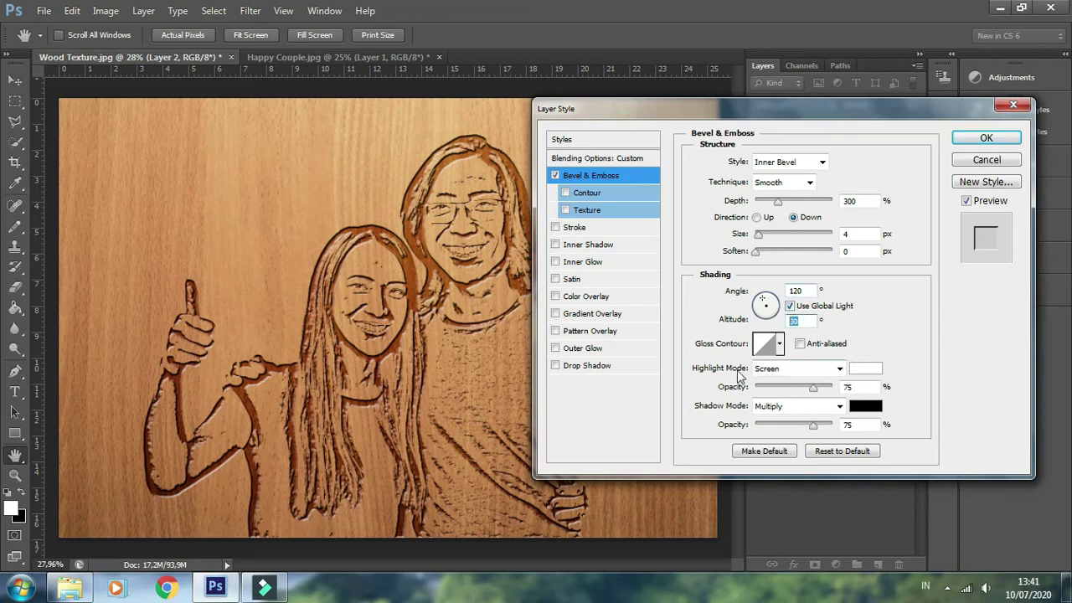
click(798, 377)
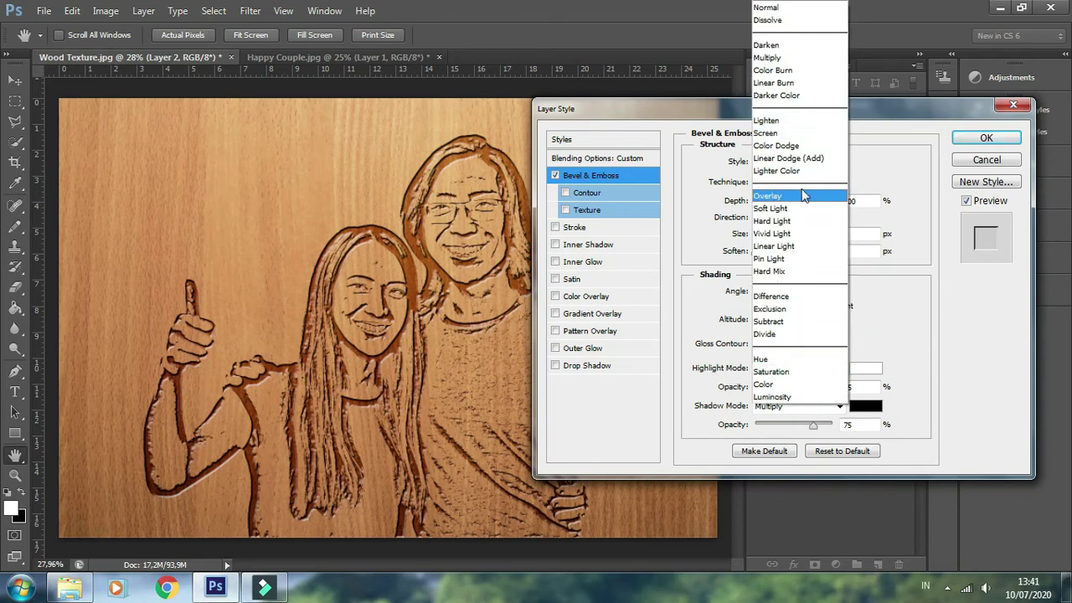
click(804, 159)
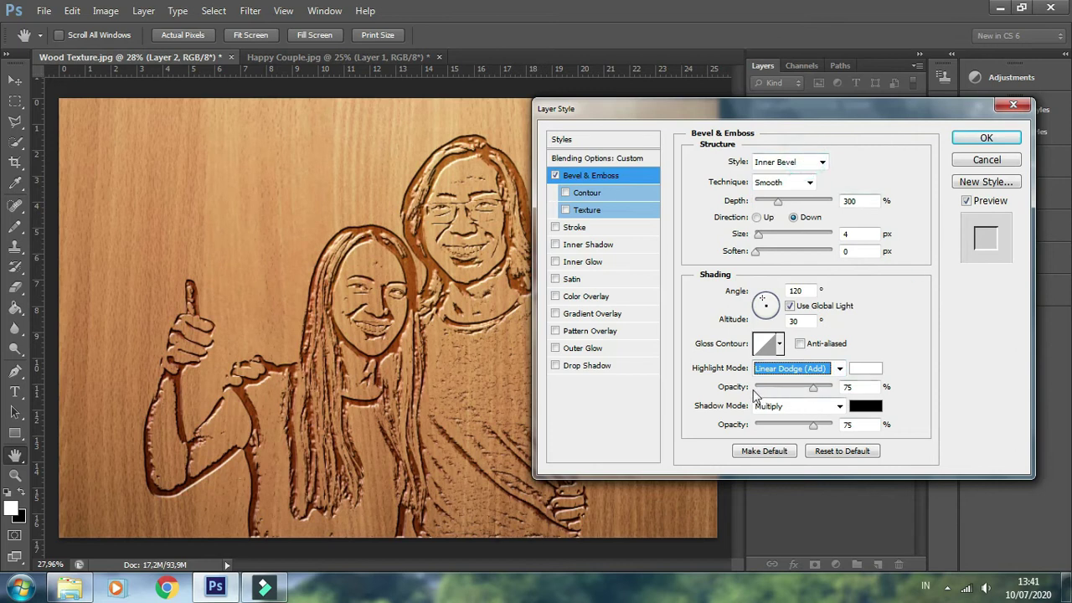
double_click(850, 386)
text(30)
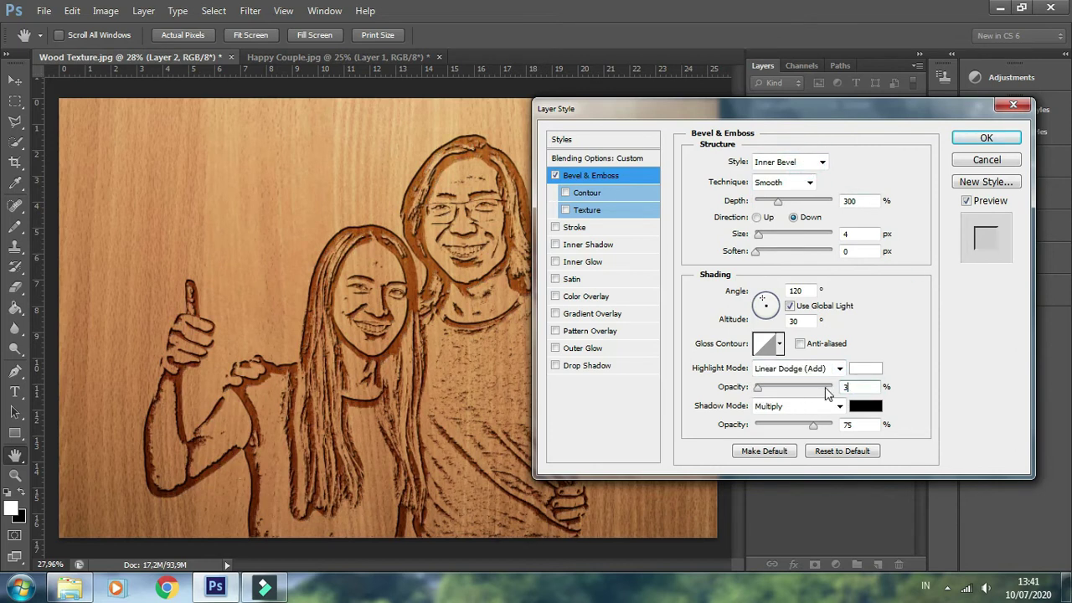
Step: Set the bevel shadows to Linear Burn at 30% and apply the layer style
click(833, 406)
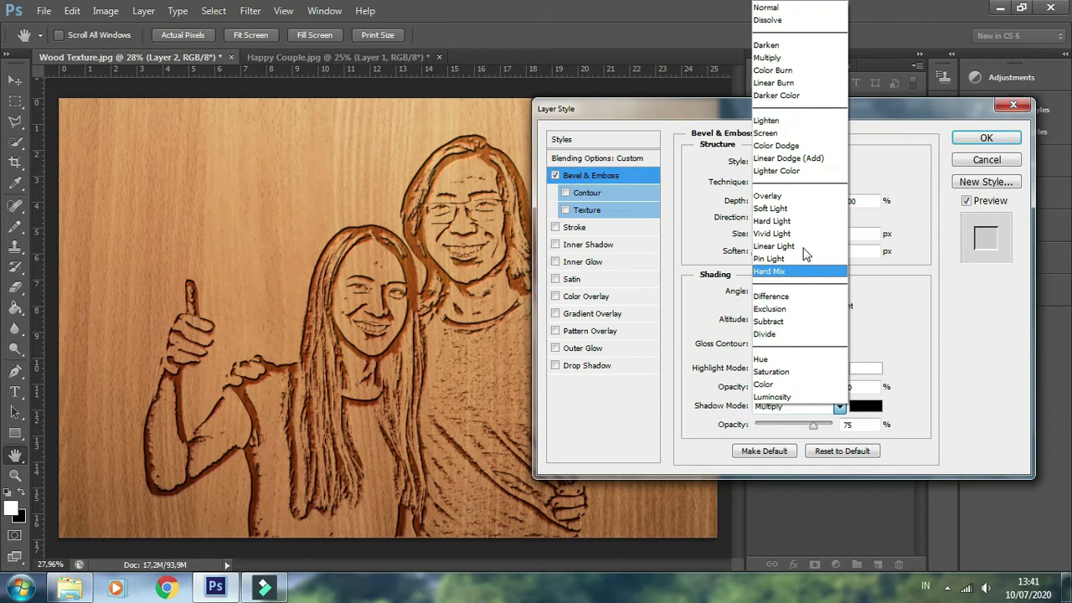
click(795, 83)
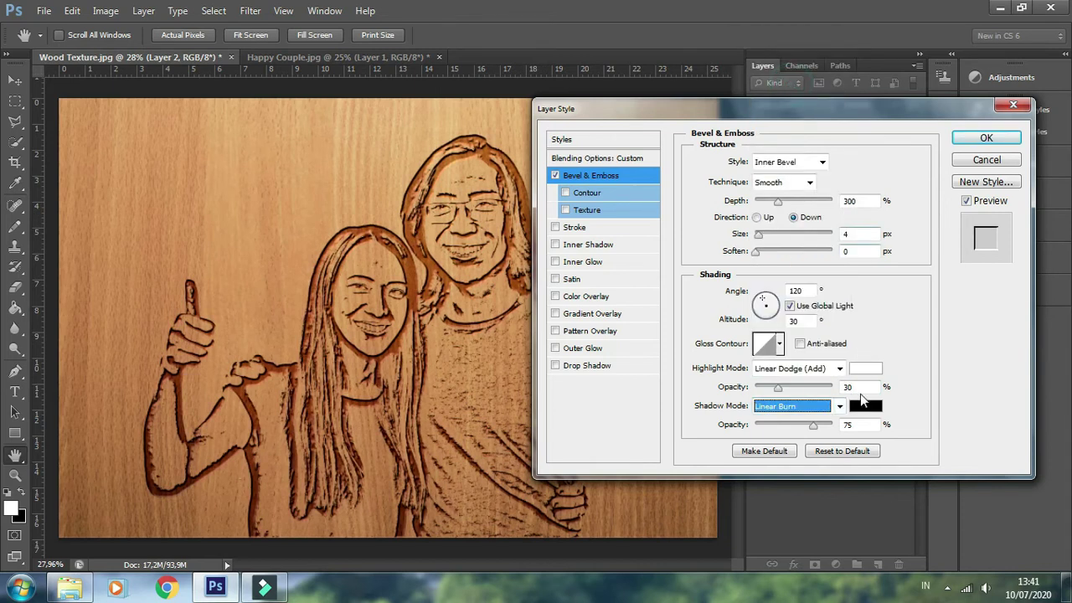
double_click(853, 425)
text(30)
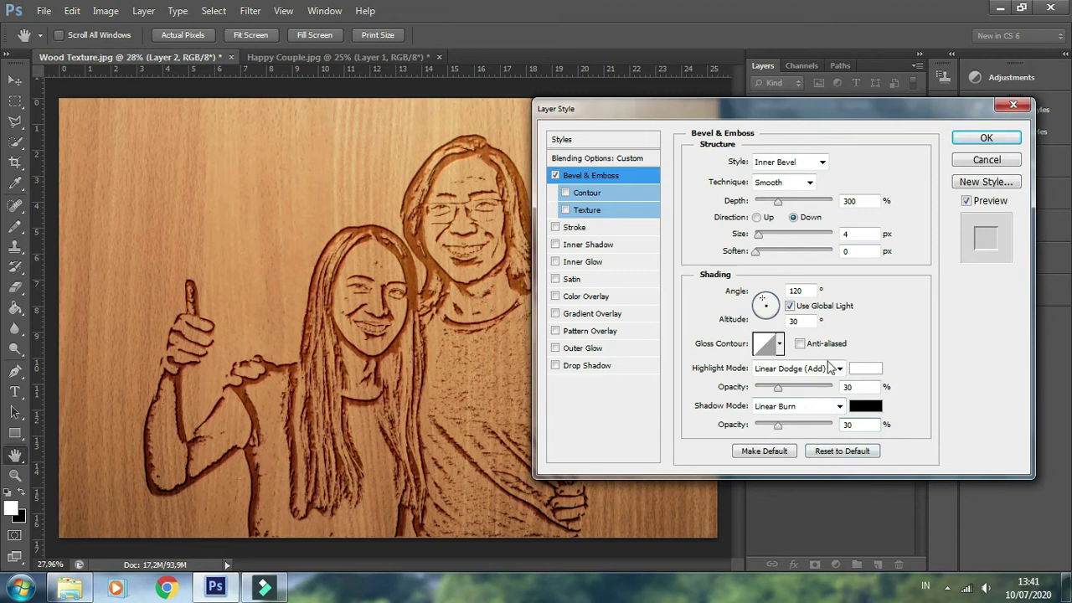
click(986, 137)
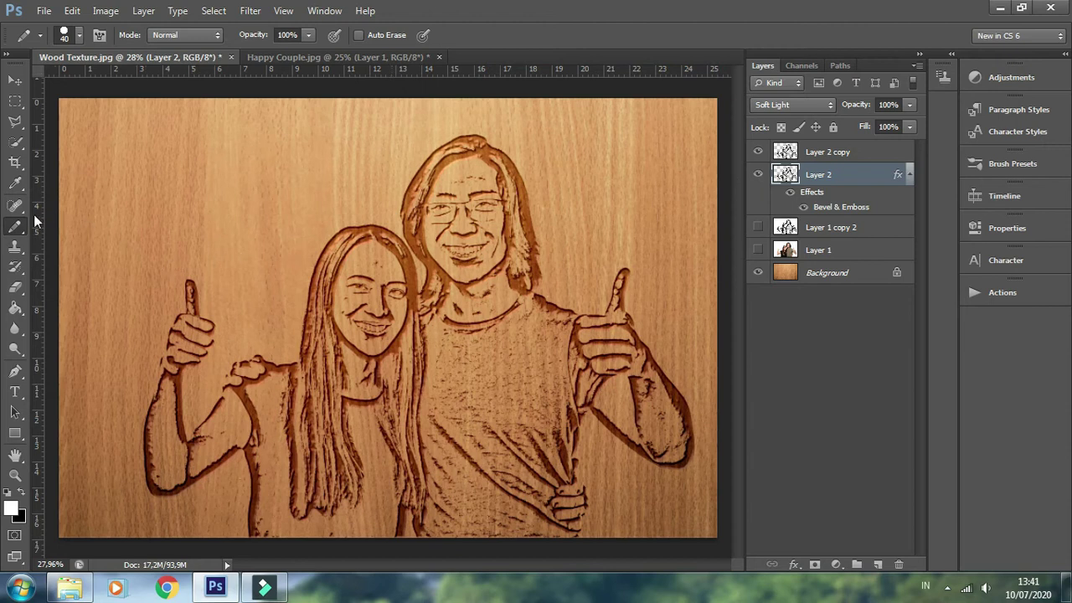
Step: Erase the stray Layer 2 marks by the man's neck and along the woman's arm
click(15, 287)
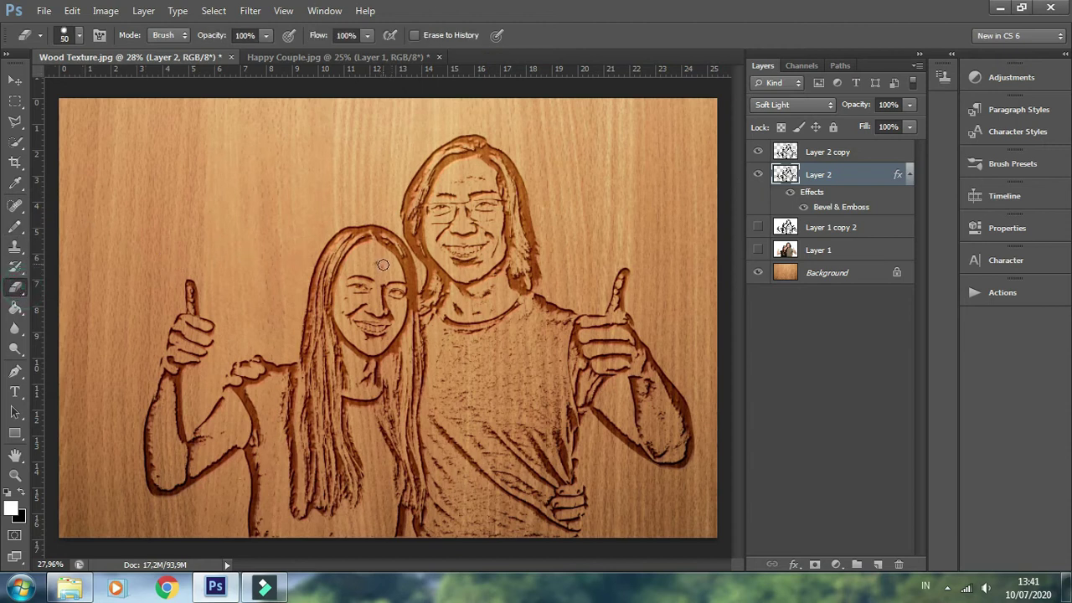
scroll(366, 276, up, 2)
scroll(372, 266, up, 2)
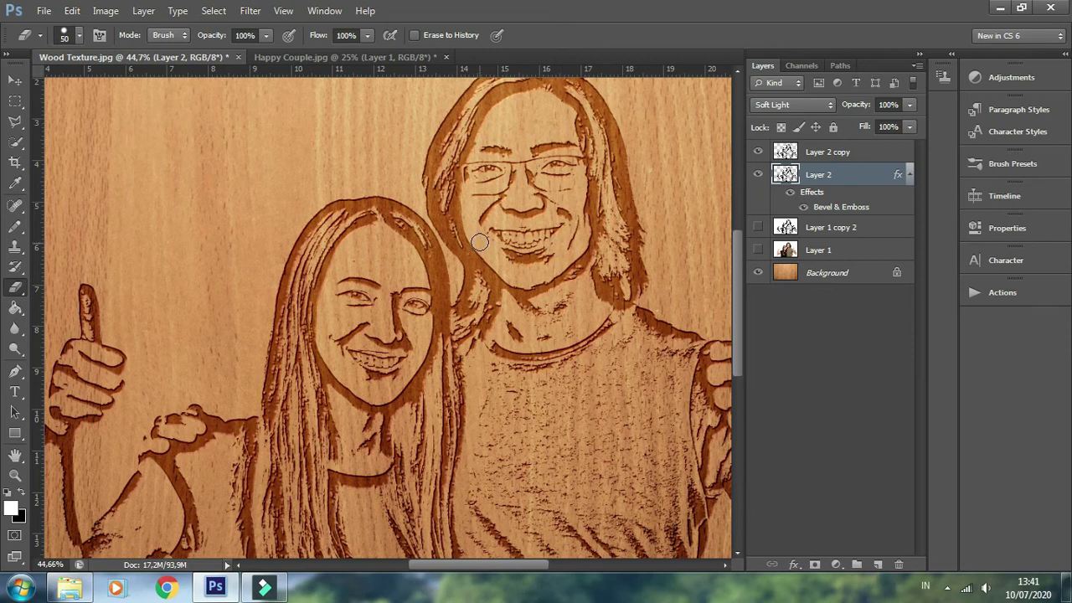
click(574, 313)
scroll(212, 360, down, 5)
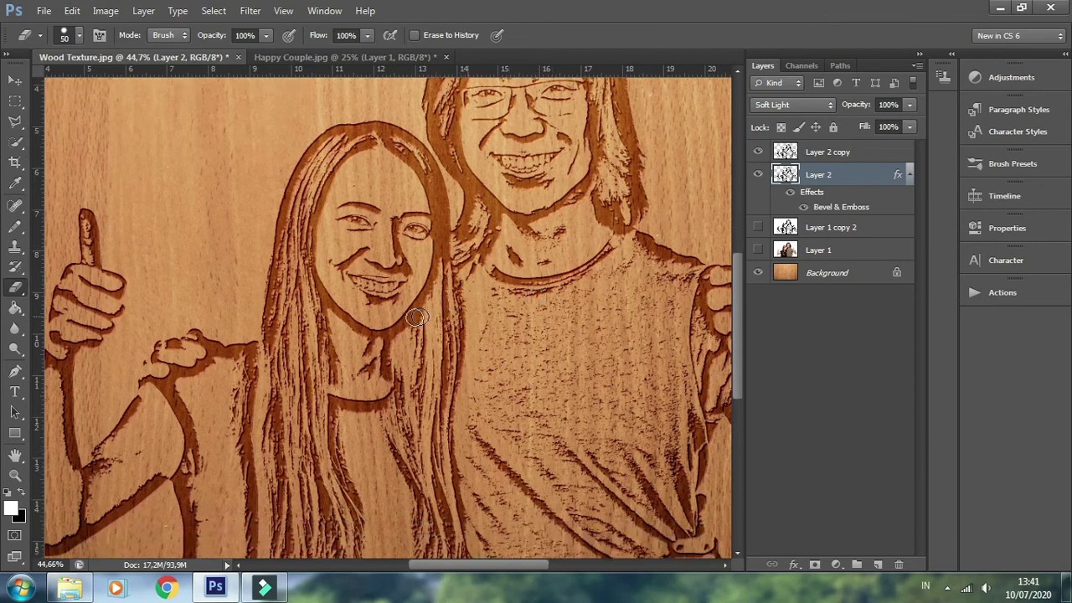
drag(226, 354, 221, 370)
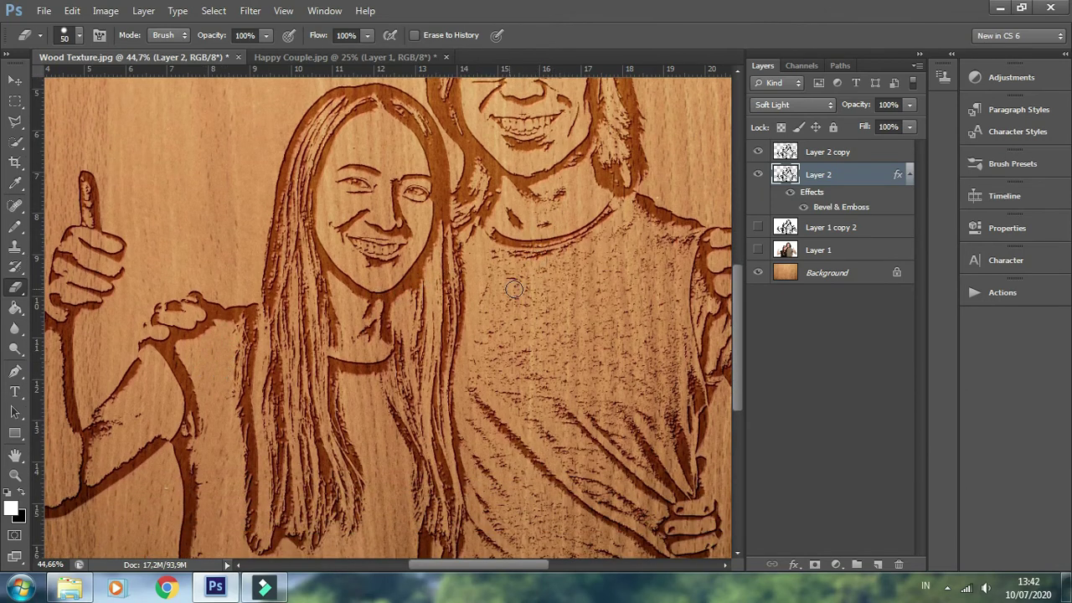
scroll(514, 288, down, 3)
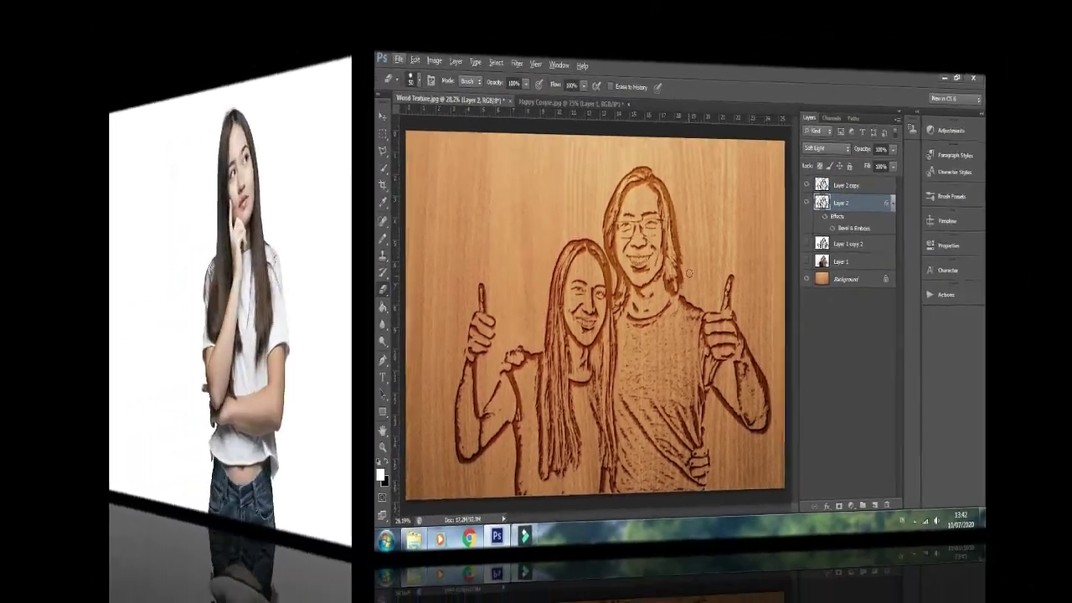